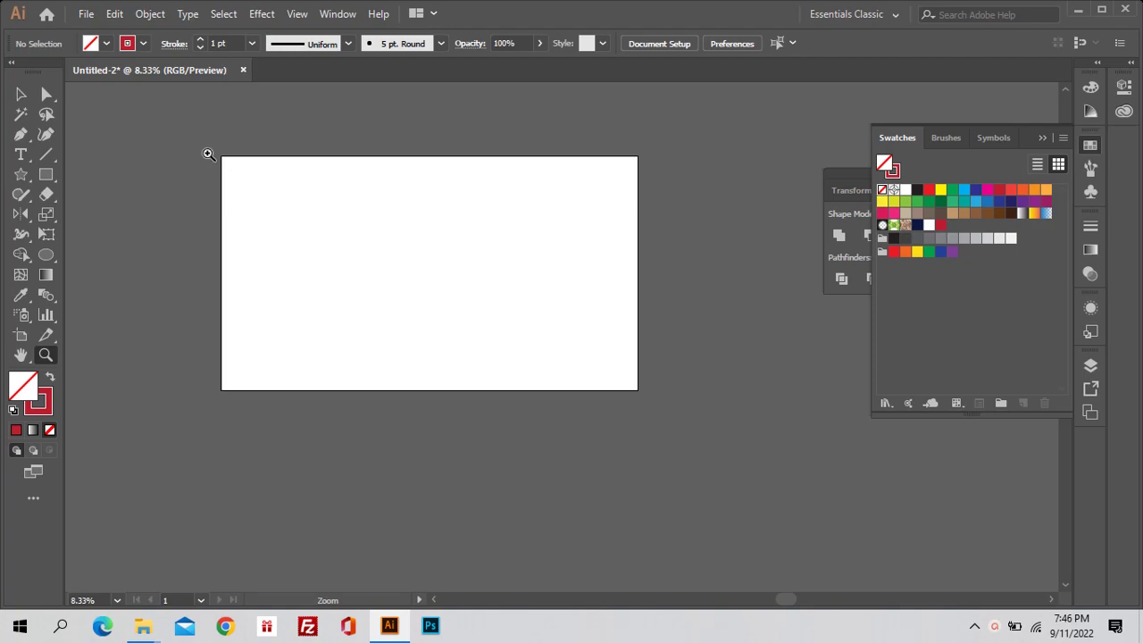
Step: Draw a navy-filled, no-stroke rectangle spanning the artboard from top-left to bottom-right corner
{"action": "mouse_move", "coordinate": [208, 154]}
{"action": "left_mouse_down"}
{"action": "mouse_move", "coordinate": [637, 408]}
{"action": "mouse_move", "coordinate": [602, 459]}
{"action": "left_mouse_up"}
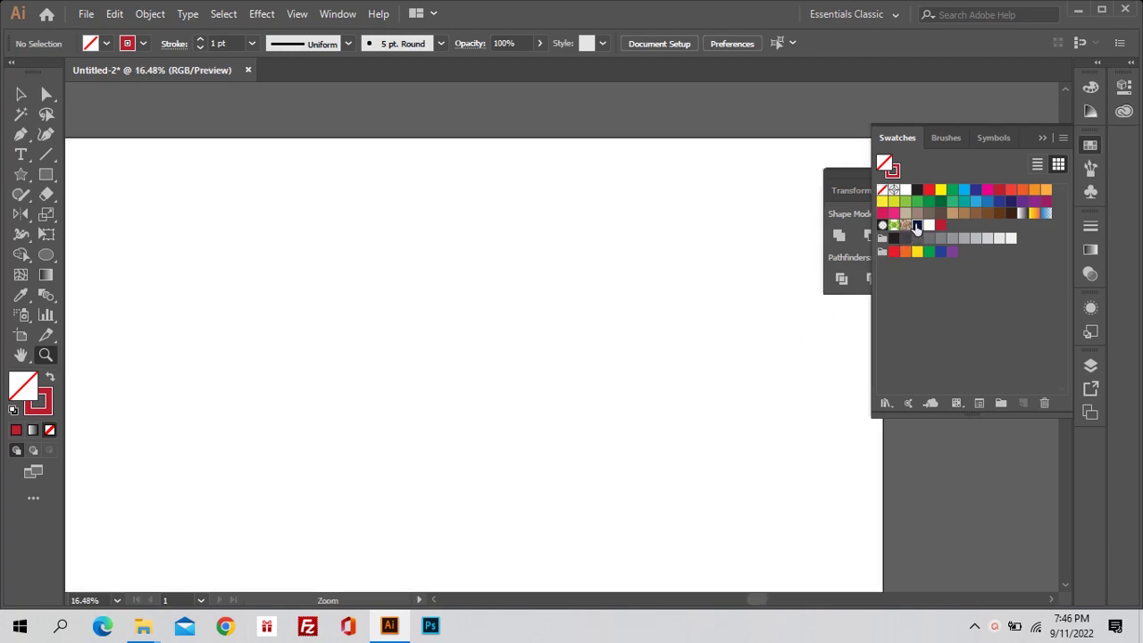
{"action": "left_click", "coordinate": [917, 226]}
{"action": "left_click_drag", "start_coordinate": [408, 250], "coordinate": [455, 227]}
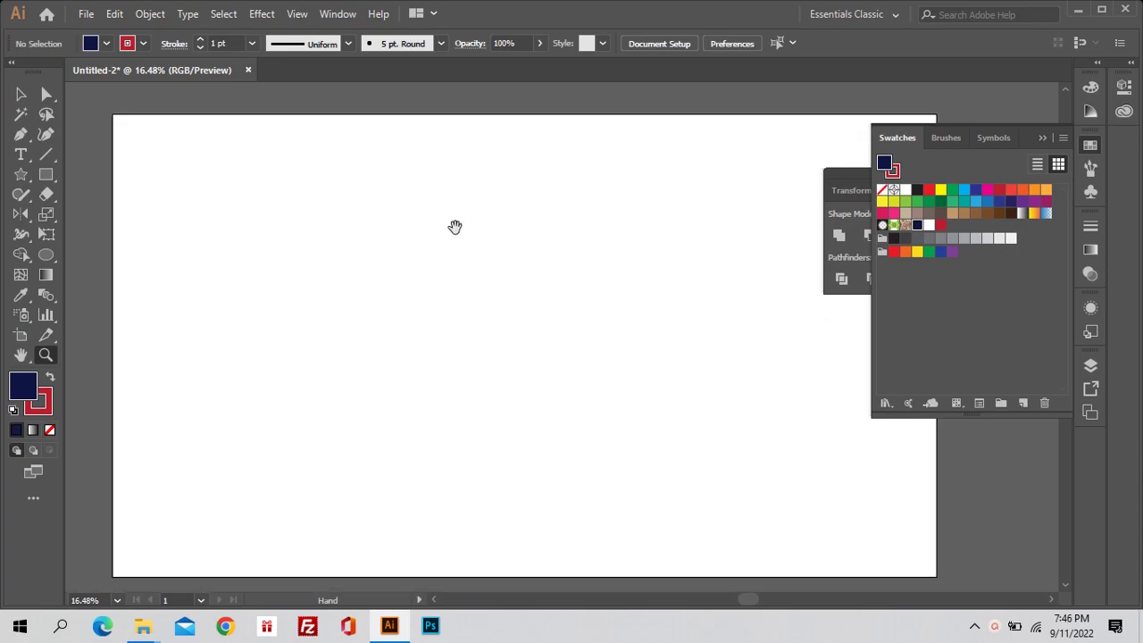
{"action": "left_click", "coordinate": [45, 180]}
{"action": "left_click", "coordinate": [49, 430]}
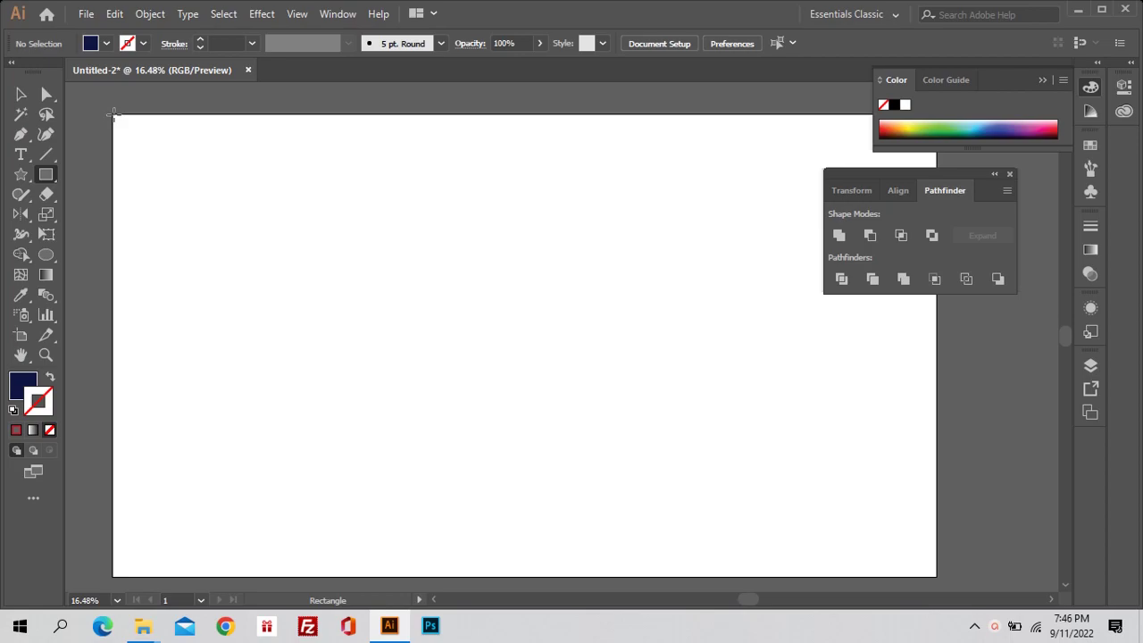
{"action": "left_click_drag", "start_coordinate": [113, 114], "coordinate": [937, 580]}
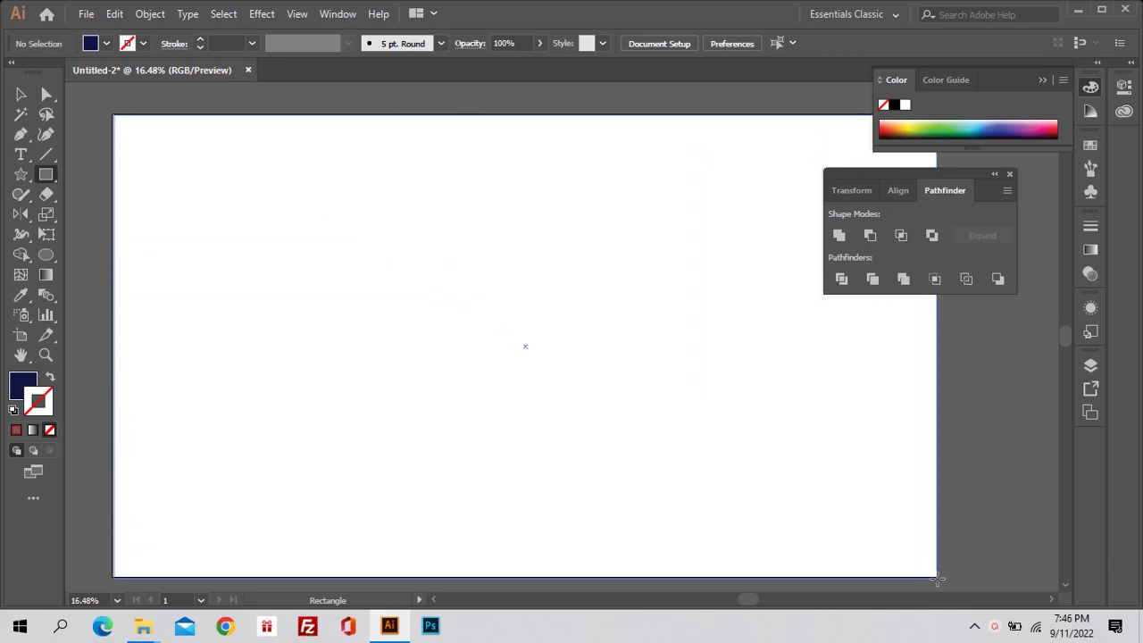
{"action": "left_click_drag", "start_coordinate": [937, 576], "coordinate": [937, 576]}
Step: Draw a thin white bar with no outline across the lower background
{"action": "key", "text": "z"}
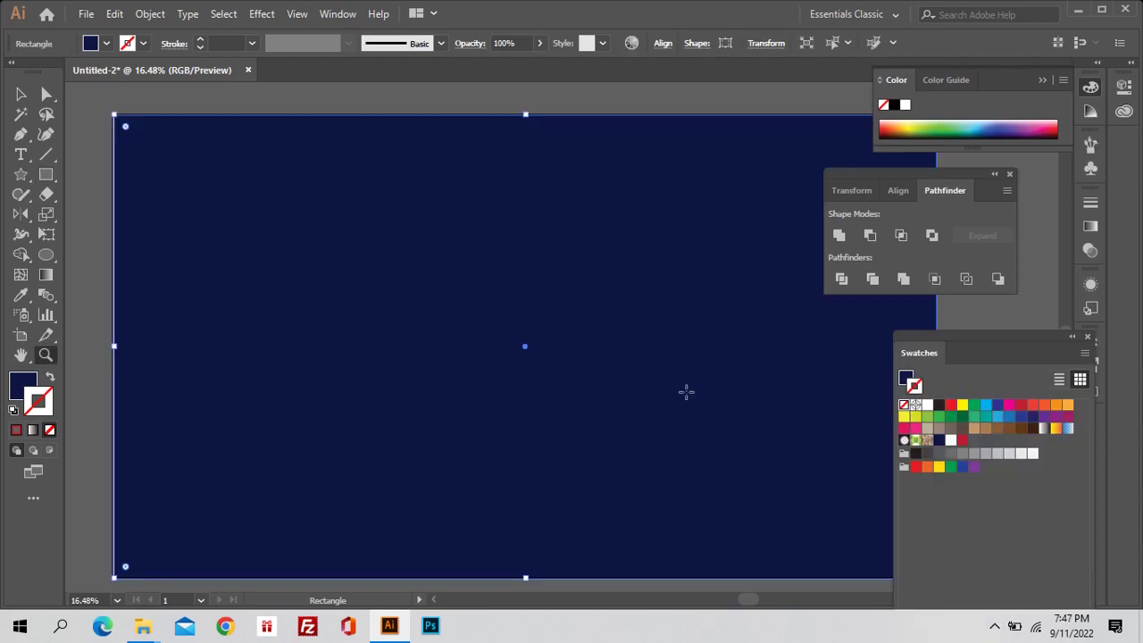
{"action": "left_click", "coordinate": [665, 408], "text": "alt"}
{"action": "left_click_drag", "start_coordinate": [593, 395], "coordinate": [572, 376]}
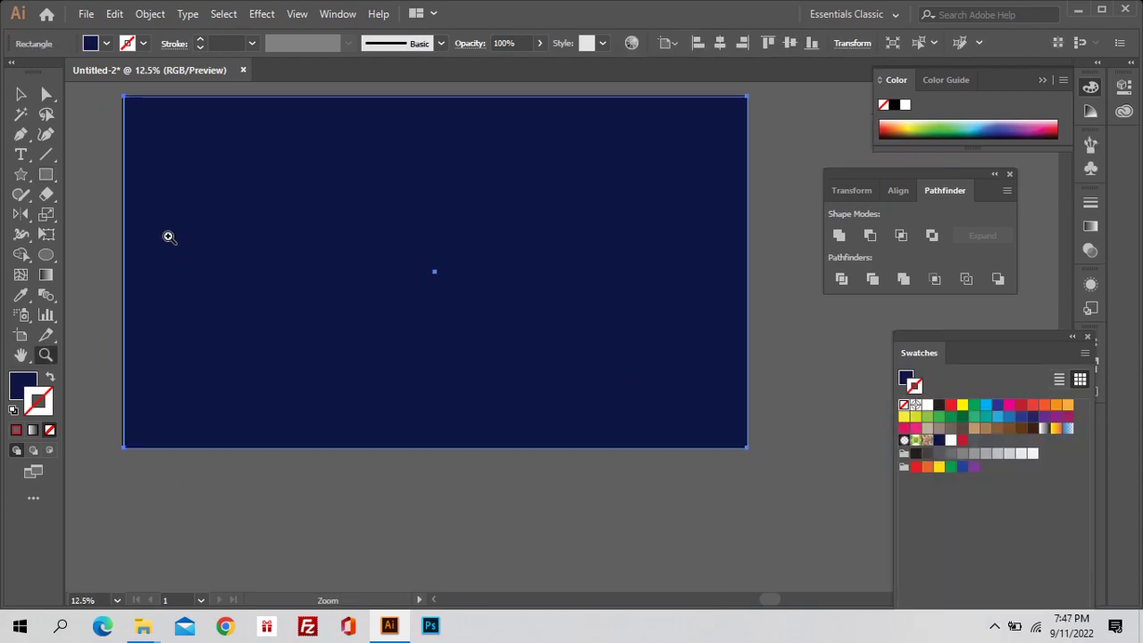
{"action": "left_click", "coordinate": [46, 175]}
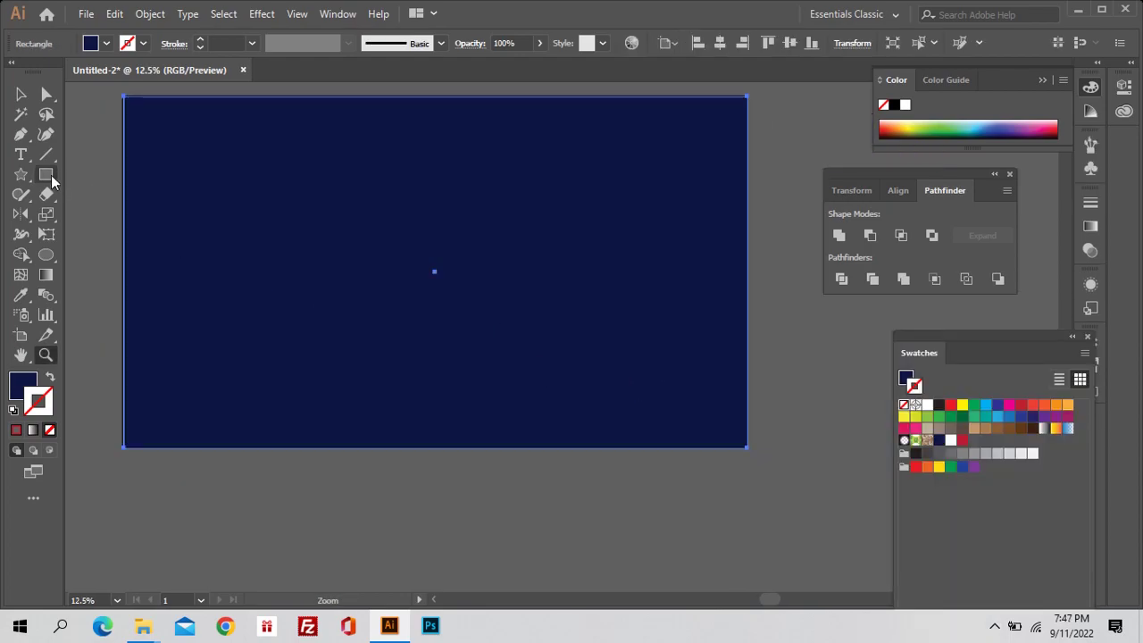
{"action": "left_click", "coordinate": [952, 440]}
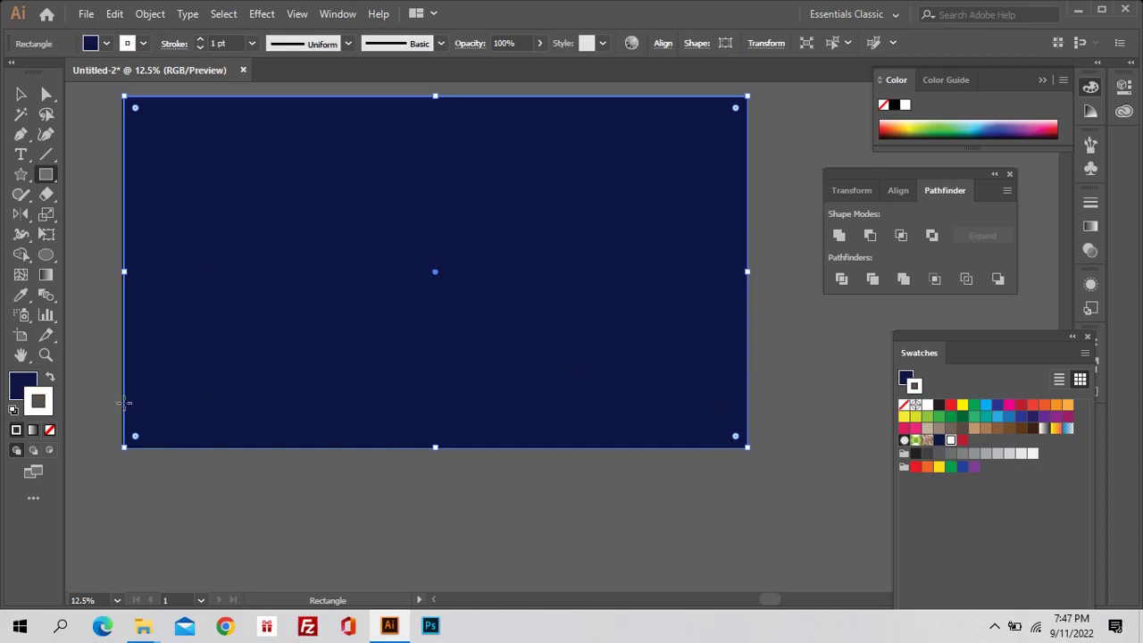
{"action": "left_click_drag", "start_coordinate": [124, 403], "coordinate": [747, 413]}
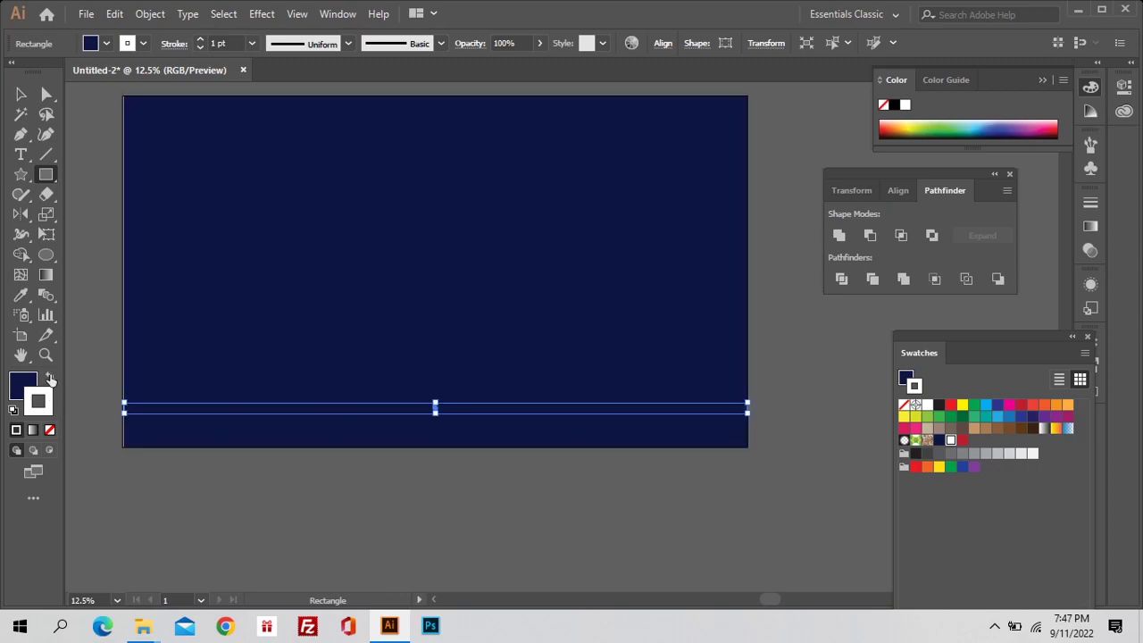
{"action": "left_click", "coordinate": [50, 378]}
{"action": "left_click", "coordinate": [50, 430]}
{"action": "left_click", "coordinate": [513, 470]}
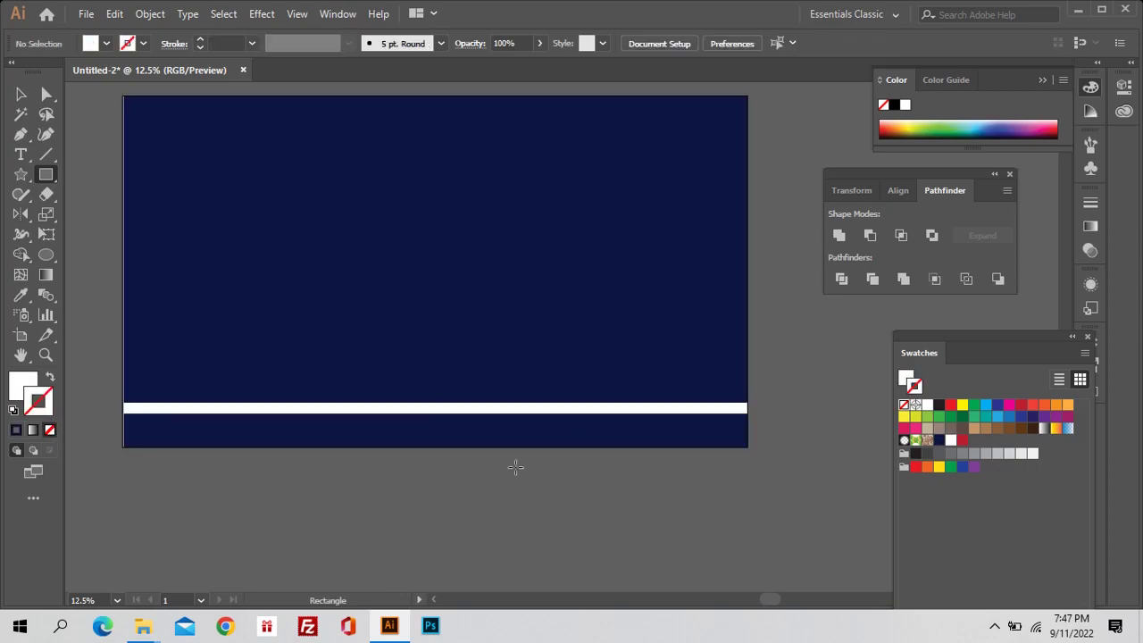
Step: Duplicate the white bar just below it, make the copy red with no outline, and select both bars
{"action": "key", "text": "z"}
{"action": "left_click", "coordinate": [521, 459]}
{"action": "left_click_drag", "start_coordinate": [532, 506], "coordinate": [549, 361]}
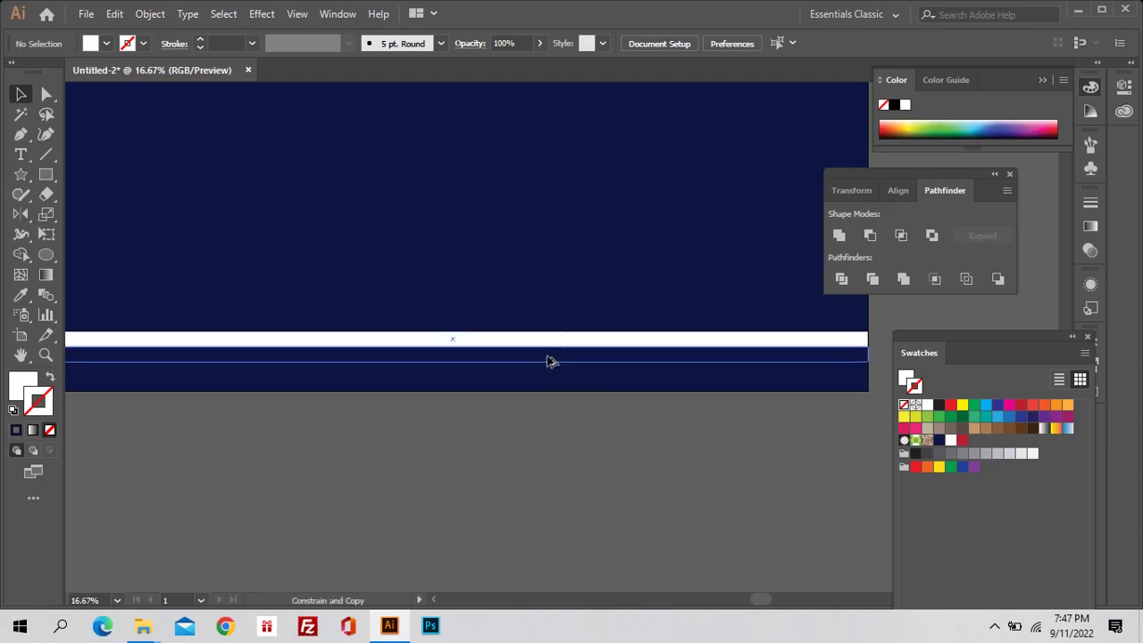
{"action": "left_click", "coordinate": [964, 439]}
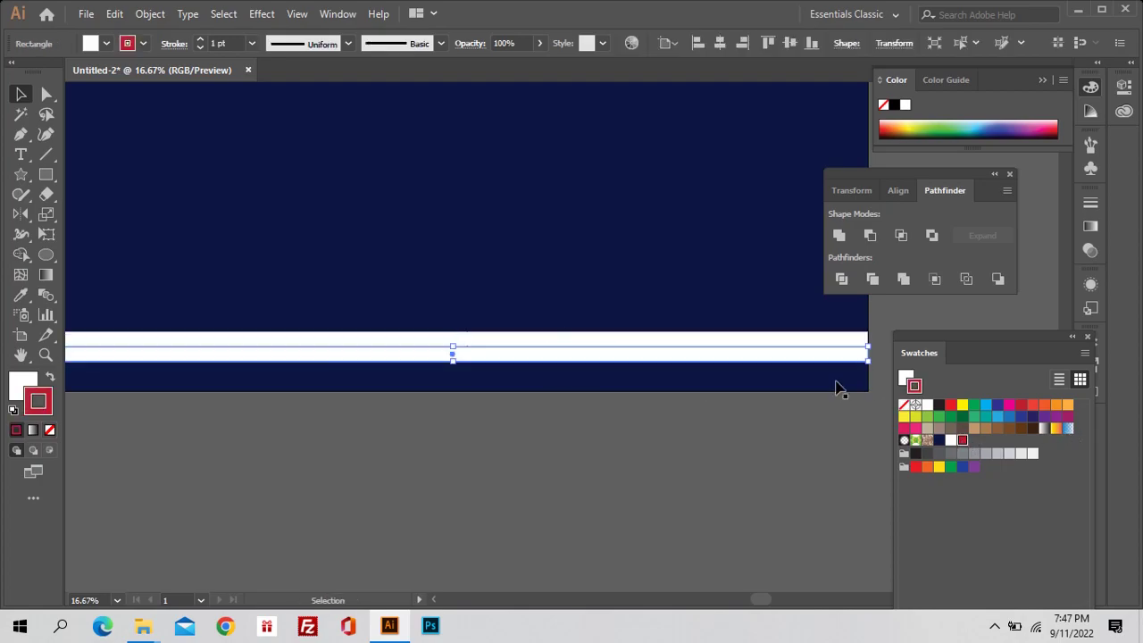
{"action": "left_click", "coordinate": [50, 380]}
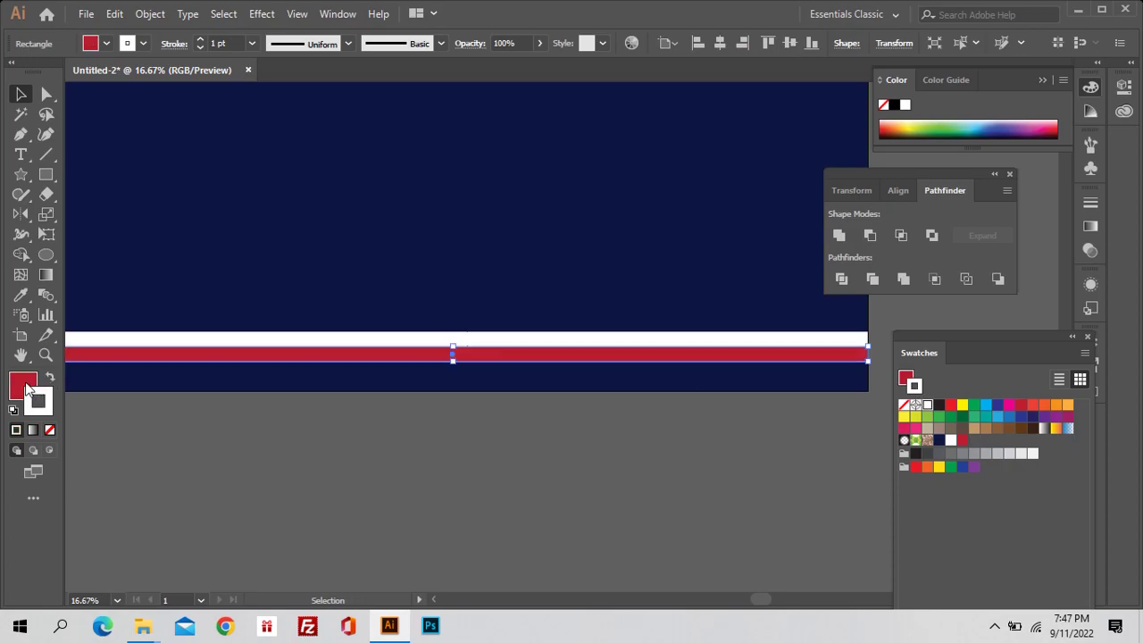
{"action": "left_click", "coordinate": [50, 430]}
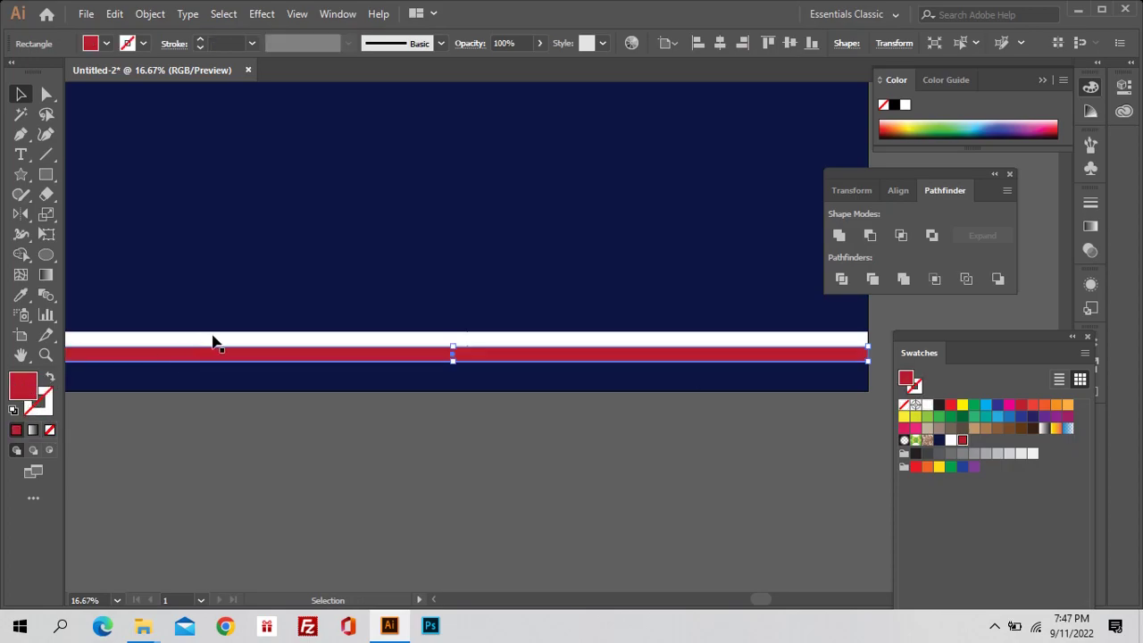
{"action": "left_click", "coordinate": [214, 340]}
{"action": "left_click", "coordinate": [408, 358], "text": "shift"}
Step: Copy the white and red stripe pair directly below to form four stripes
{"action": "key", "text": "z"}
{"action": "left_click", "coordinate": [527, 373], "text": "alt"}
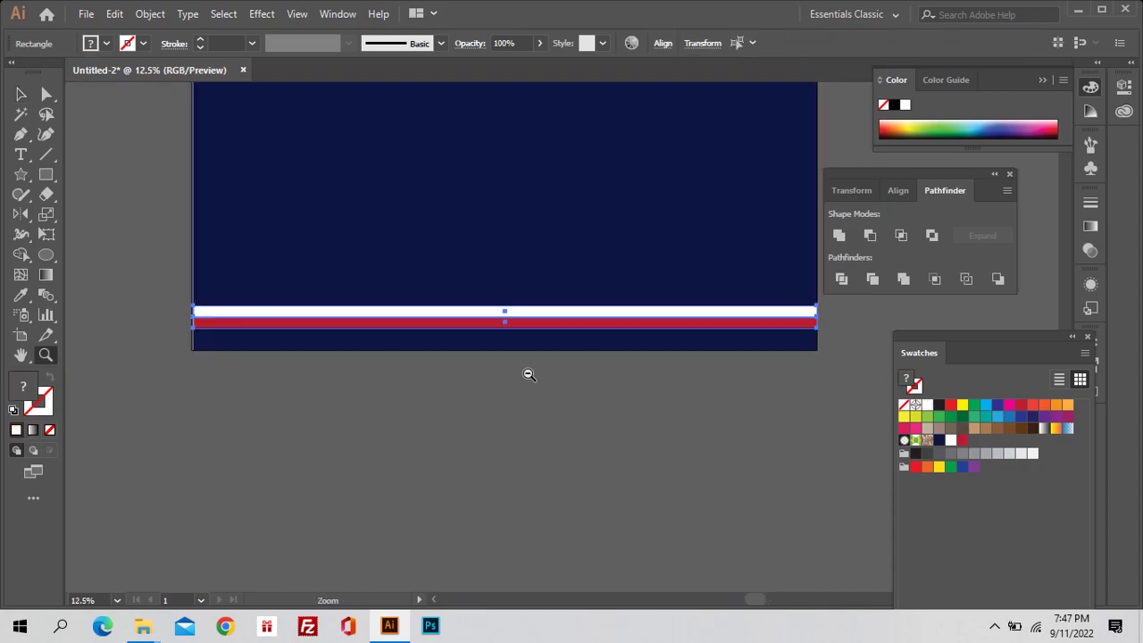
{"action": "left_click", "coordinate": [536, 376], "text": "alt"}
{"action": "left_click_drag", "start_coordinate": [536, 340], "coordinate": [601, 396]}
{"action": "key", "text": "v"}
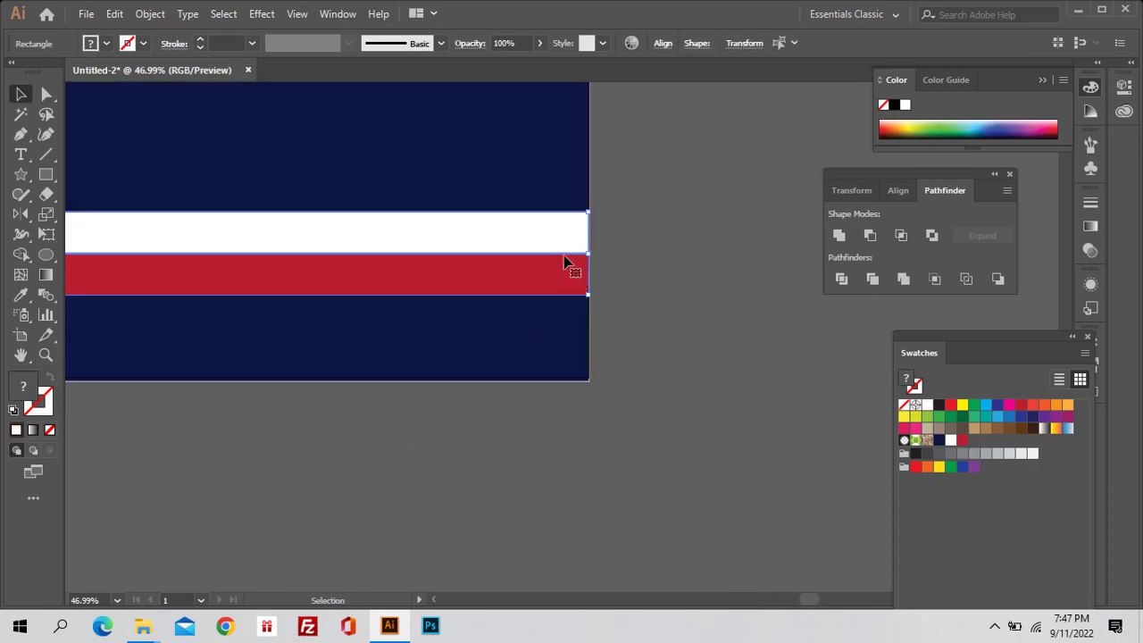
{"action": "left_click_drag", "start_coordinate": [566, 275], "coordinate": [562, 328]}
Step: Zoom back out and reframe the view to show the whole striped poster
{"action": "key", "text": "z"}
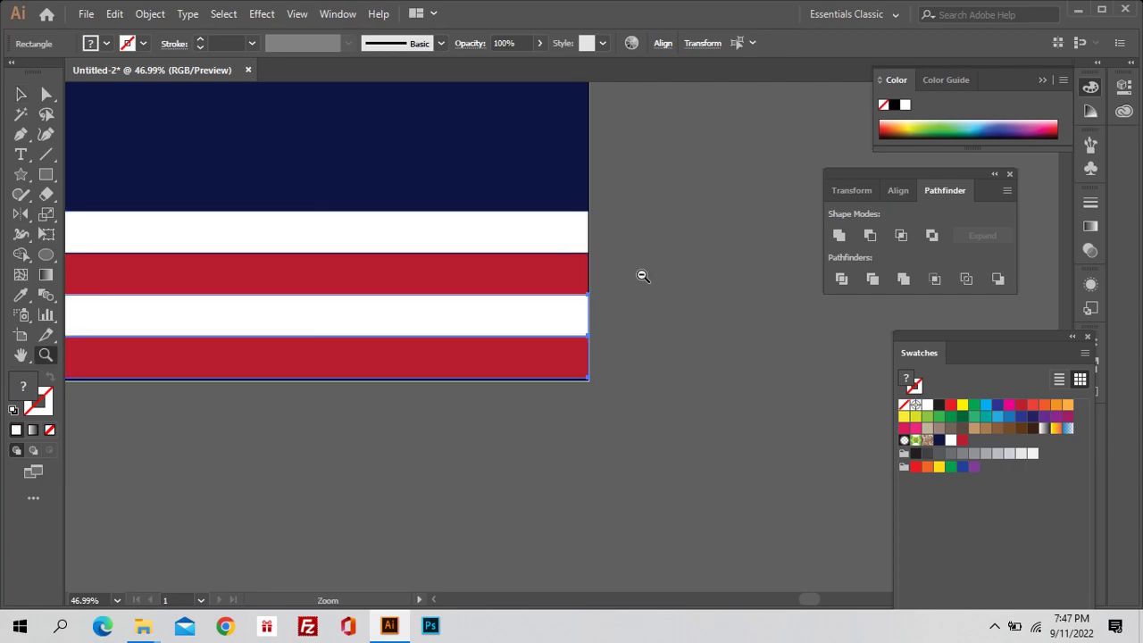
{"action": "left_click", "coordinate": [641, 274], "text": "alt"}
{"action": "left_click", "coordinate": [616, 330], "text": "alt"}
{"action": "left_click", "coordinate": [612, 342], "text": "alt"}
{"action": "left_click", "coordinate": [567, 378], "text": "alt"}
{"action": "left_click", "coordinate": [462, 388], "text": "alt"}
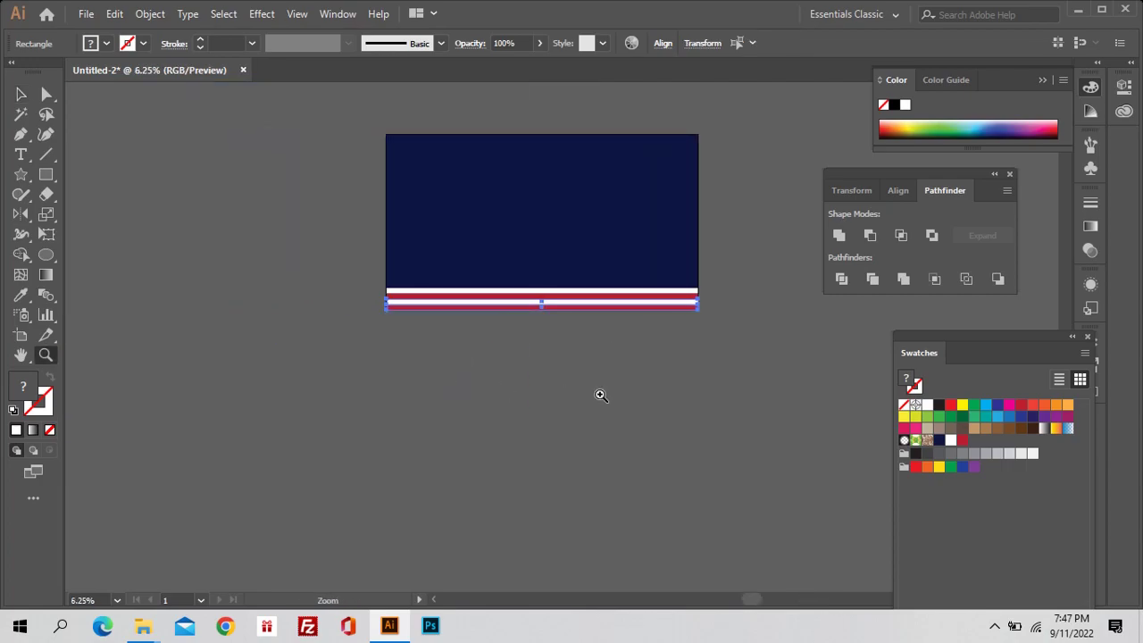
{"action": "key", "text": "v"}
{"action": "left_click", "coordinate": [591, 387]}
{"action": "left_click_drag", "start_coordinate": [591, 387], "coordinate": [515, 457]}
{"action": "key", "text": "z"}
{"action": "mouse_move", "coordinate": [569, 252]}
{"action": "left_mouse_down"}
{"action": "mouse_move", "coordinate": [669, 420]}
{"action": "mouse_move", "coordinate": [619, 446]}
{"action": "left_mouse_up"}
{"action": "left_click", "coordinate": [46, 176]}
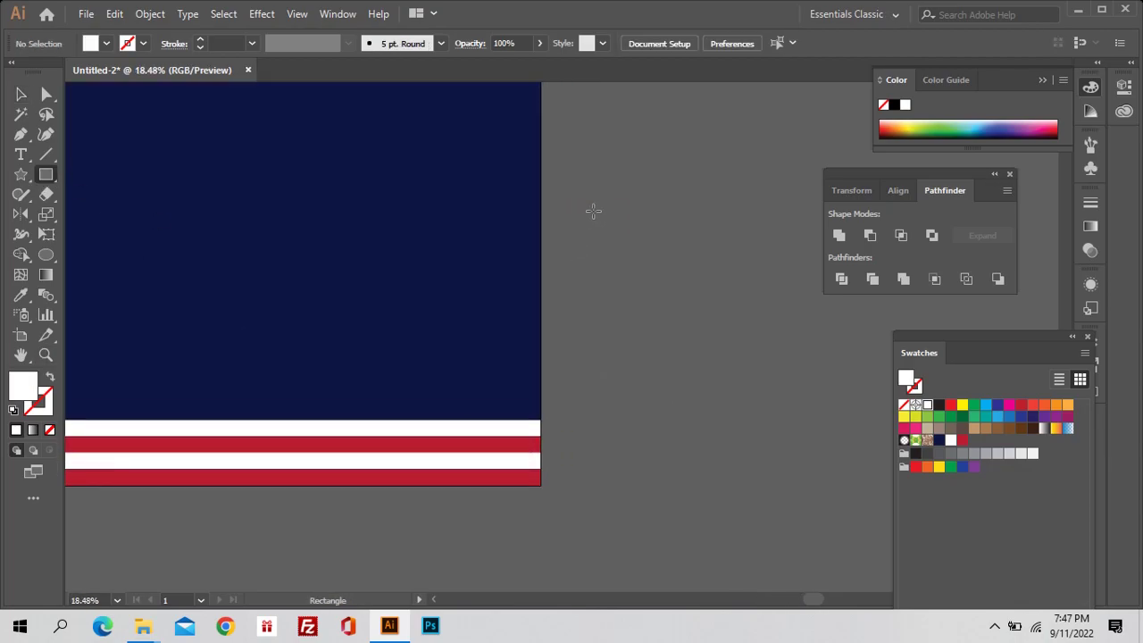
Step: Draw a tall white rectangle beside the poster and Alt-drag a copy next to it
{"action": "left_click_drag", "start_coordinate": [595, 186], "coordinate": [639, 405]}
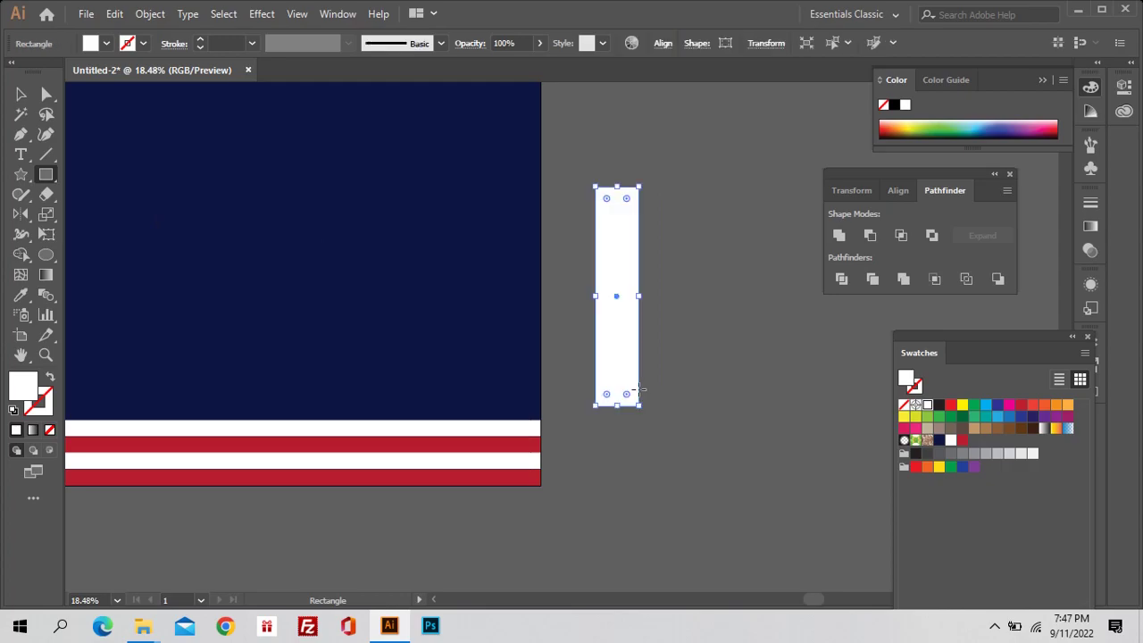
{"action": "mouse_move", "coordinate": [664, 360]}
{"action": "left_mouse_down"}
{"action": "mouse_move", "coordinate": [604, 380]}
{"action": "mouse_move", "coordinate": [606, 320]}
{"action": "left_mouse_up"}
{"action": "key", "text": "v"}
{"action": "left_click", "coordinate": [553, 297], "text": "shift"}
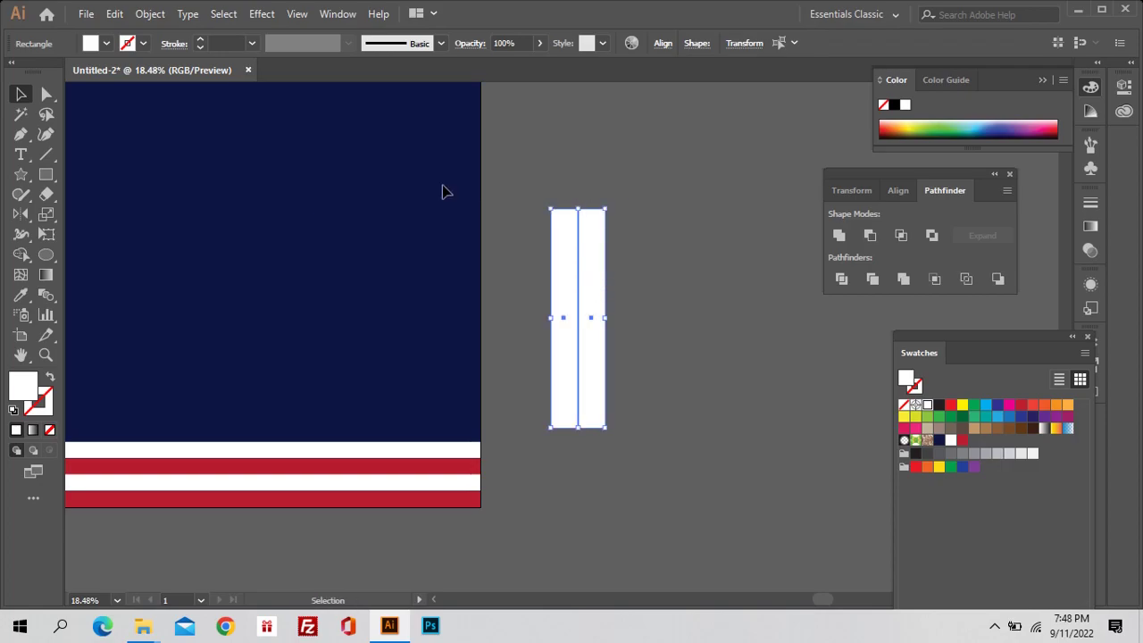
Step: Raise the shared top anchor into a pointed roof, group the halves, and move the tower onto the stripes
{"action": "left_click", "coordinate": [46, 97]}
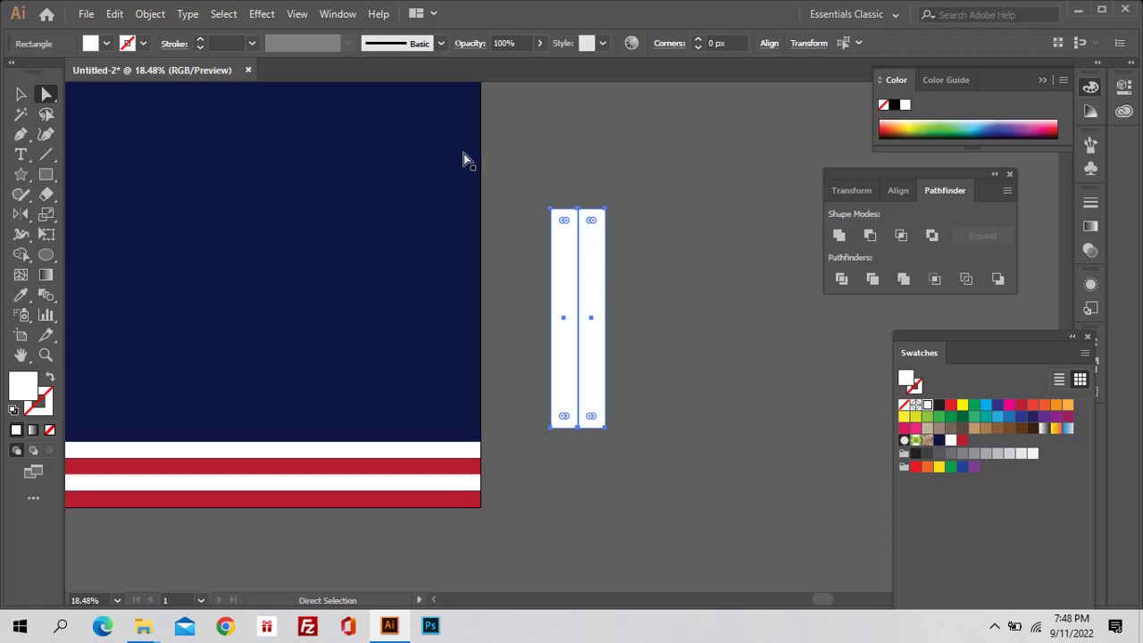
{"action": "left_click", "coordinate": [572, 188]}
{"action": "mouse_move", "coordinate": [566, 202]}
{"action": "left_mouse_down"}
{"action": "mouse_move", "coordinate": [585, 228]}
{"action": "mouse_move", "coordinate": [578, 191]}
{"action": "left_mouse_up"}
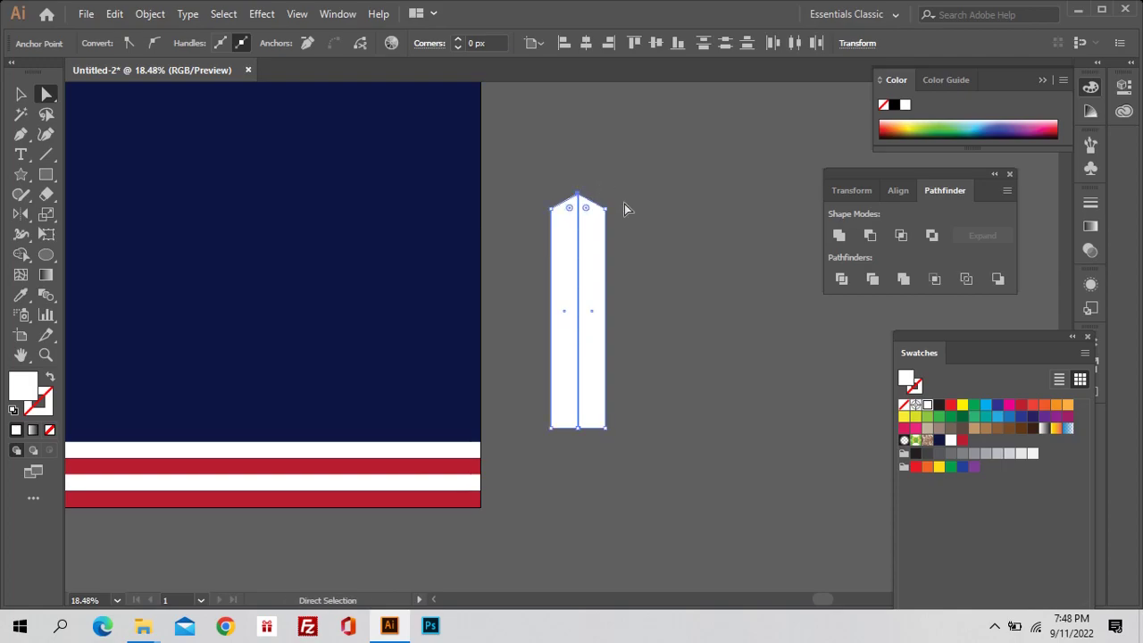
{"action": "key", "text": "v"}
{"action": "left_click_drag", "start_coordinate": [655, 184], "coordinate": [549, 464]}
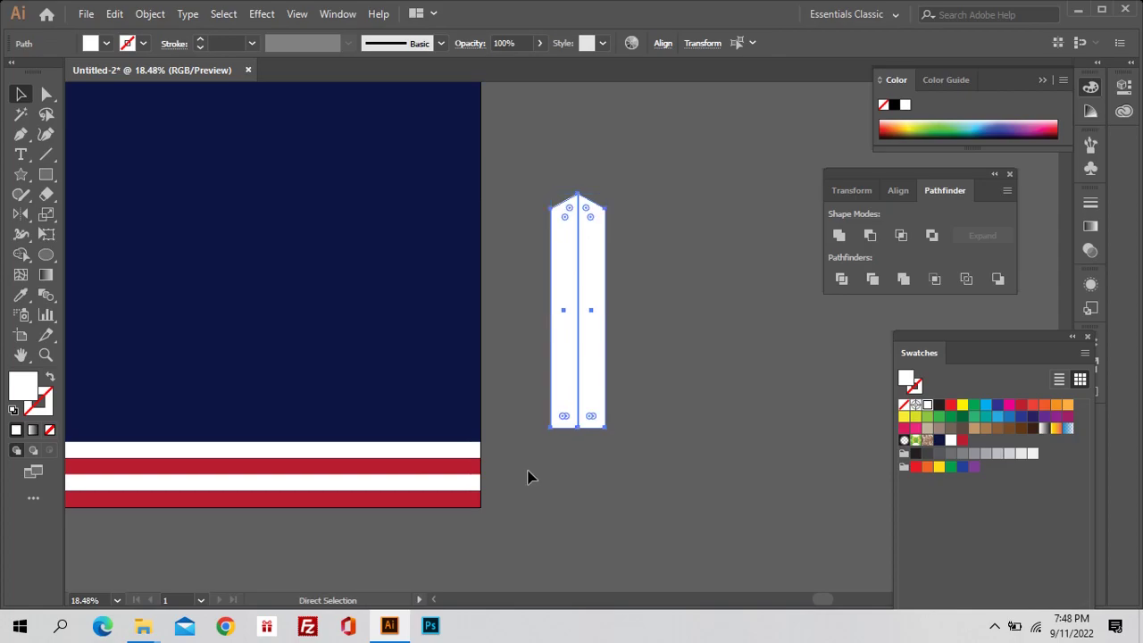
{"action": "key", "text": "ctrl+g"}
{"action": "mouse_move", "coordinate": [591, 483]}
{"action": "left_mouse_down"}
{"action": "mouse_move", "coordinate": [355, 488]}
{"action": "mouse_move", "coordinate": [435, 489]}
{"action": "left_mouse_up"}
Step: Make the twin towers taller and shift them right, then deselect and zoom out to the whole poster
{"action": "left_click", "coordinate": [367, 437], "text": "shift"}
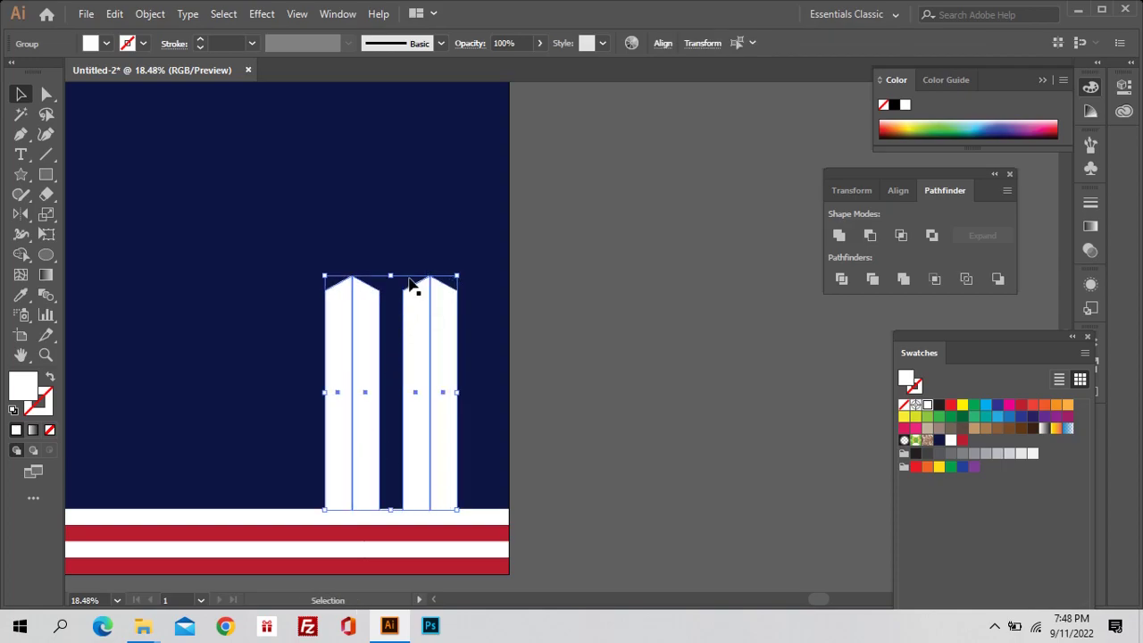
{"action": "left_click_drag", "start_coordinate": [396, 278], "coordinate": [397, 246]}
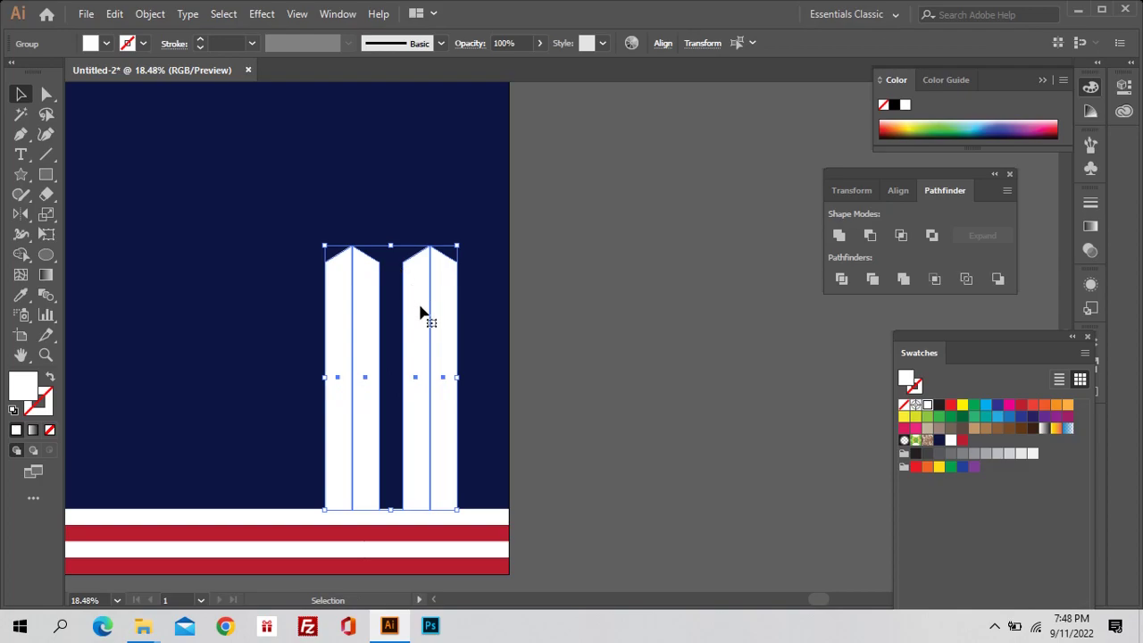
{"action": "left_click_drag", "start_coordinate": [419, 312], "coordinate": [441, 309]}
{"action": "left_click", "coordinate": [472, 313], "text": "shift"}
{"action": "key", "text": "z"}
{"action": "key", "text": "ctrl+shift+a"}
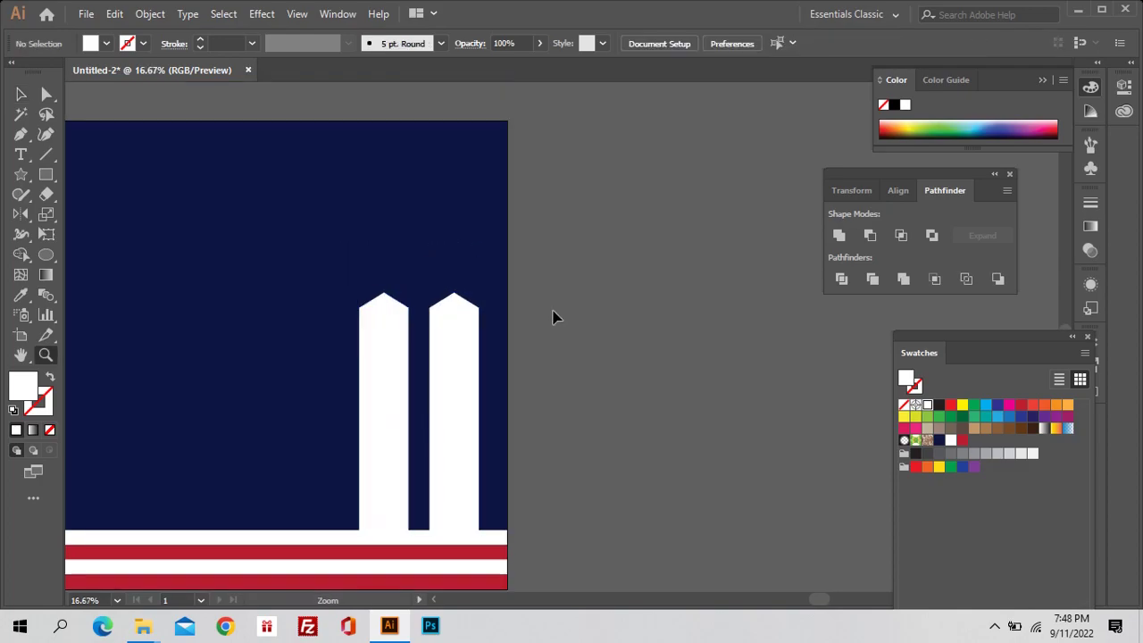
{"action": "left_click", "coordinate": [612, 260], "text": "alt"}
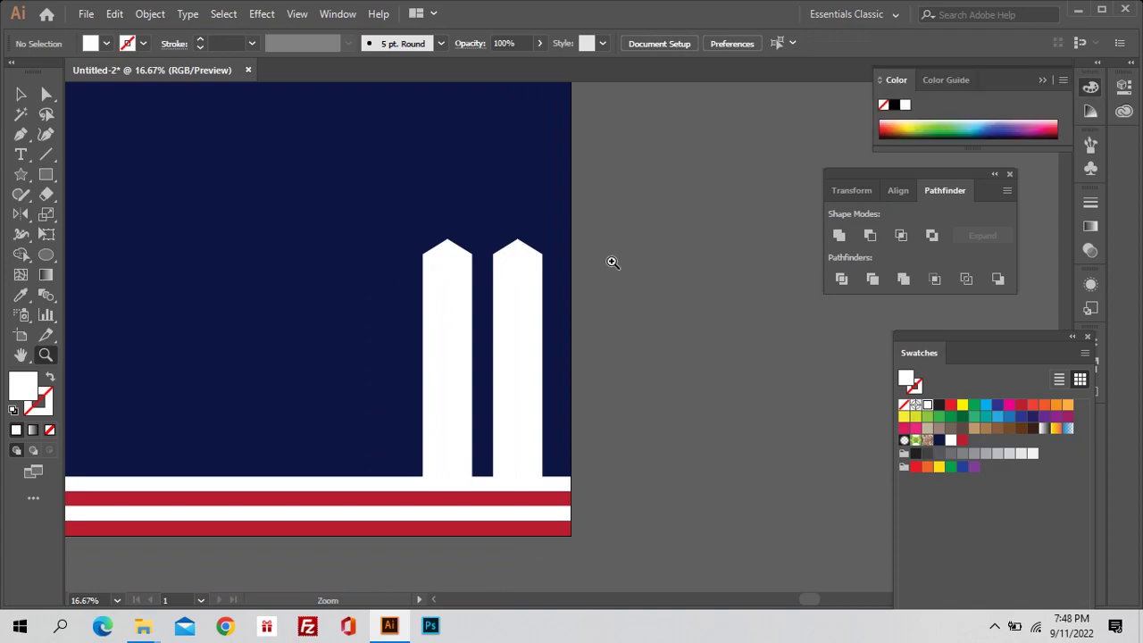
Step: Set up a navy-to-white linear gradient in a floating Gradient panel
{"action": "left_click", "coordinate": [49, 279]}
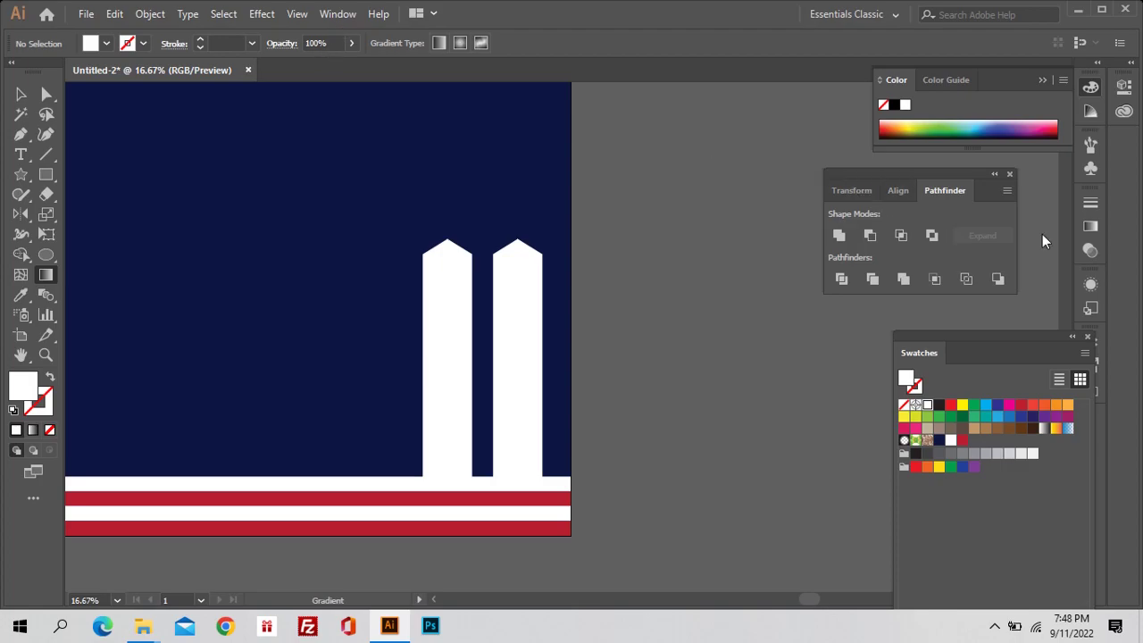
{"action": "left_click", "coordinate": [1091, 226]}
{"action": "mouse_move", "coordinate": [941, 195]}
{"action": "left_mouse_down"}
{"action": "mouse_move", "coordinate": [711, 402]}
{"action": "mouse_move", "coordinate": [694, 436]}
{"action": "left_mouse_up"}
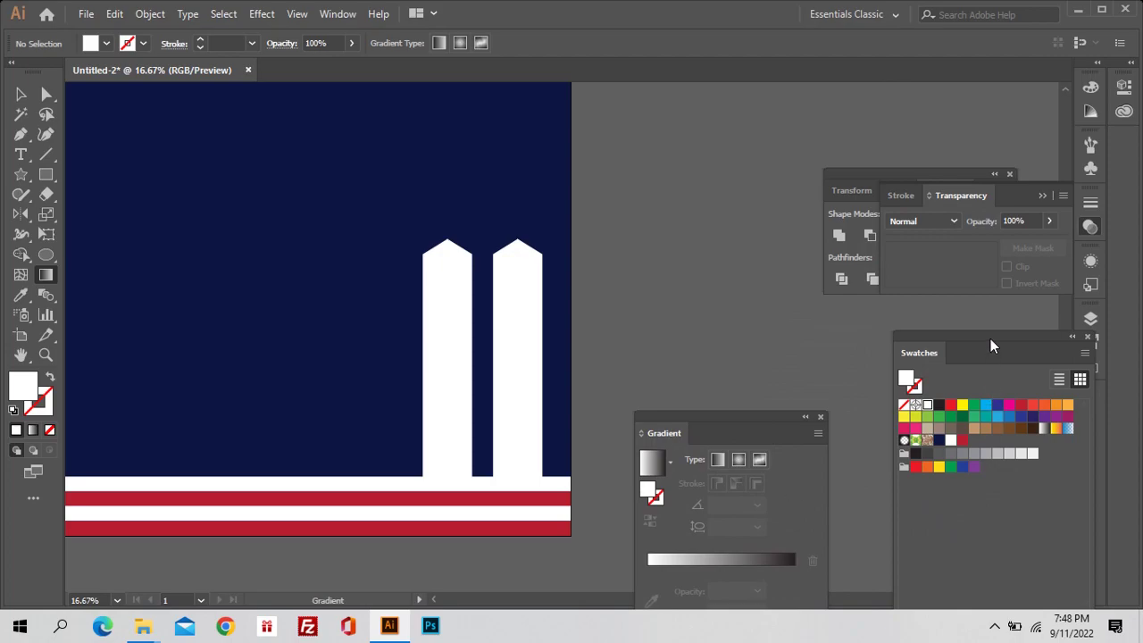
{"action": "left_click_drag", "start_coordinate": [990, 339], "coordinate": [975, 321]}
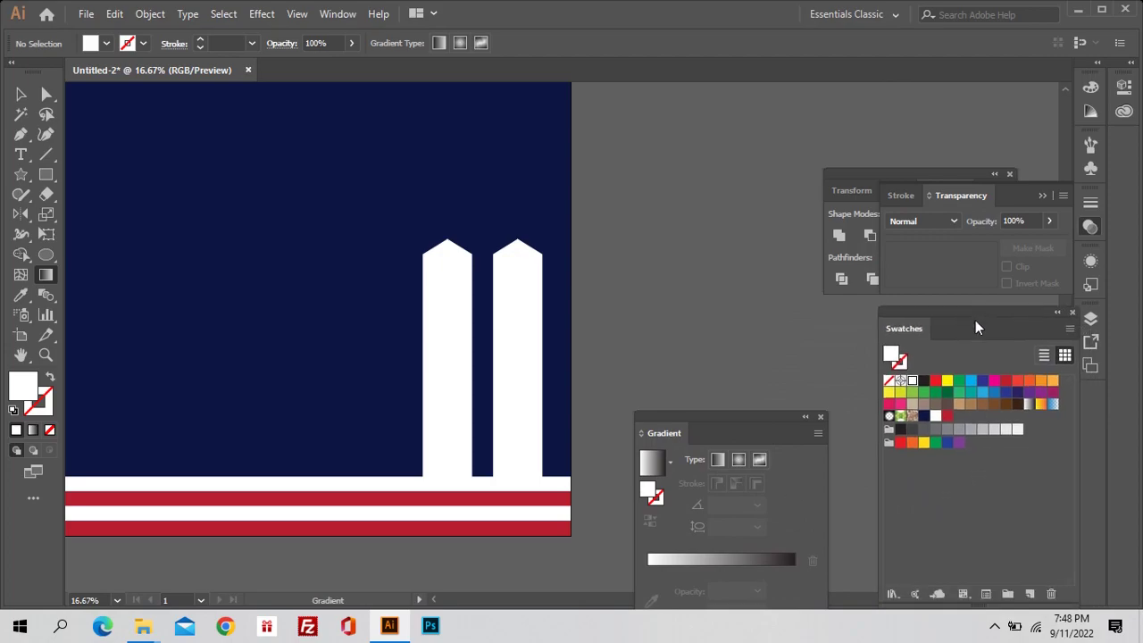
{"action": "left_click", "coordinate": [793, 562]}
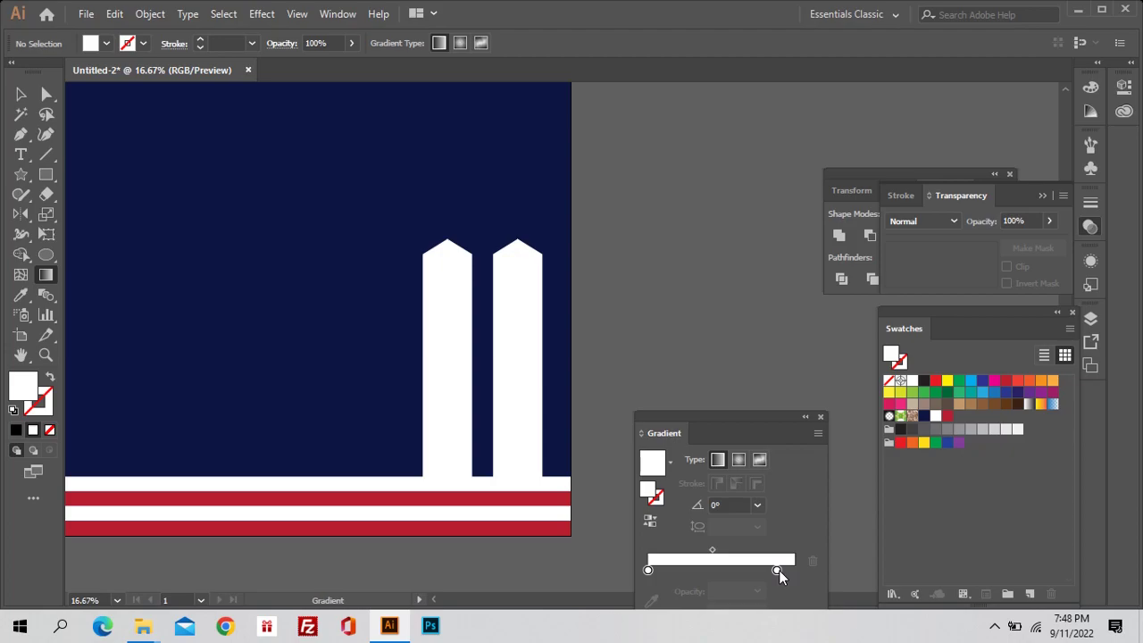
{"action": "left_click_drag", "start_coordinate": [778, 570], "coordinate": [809, 575]}
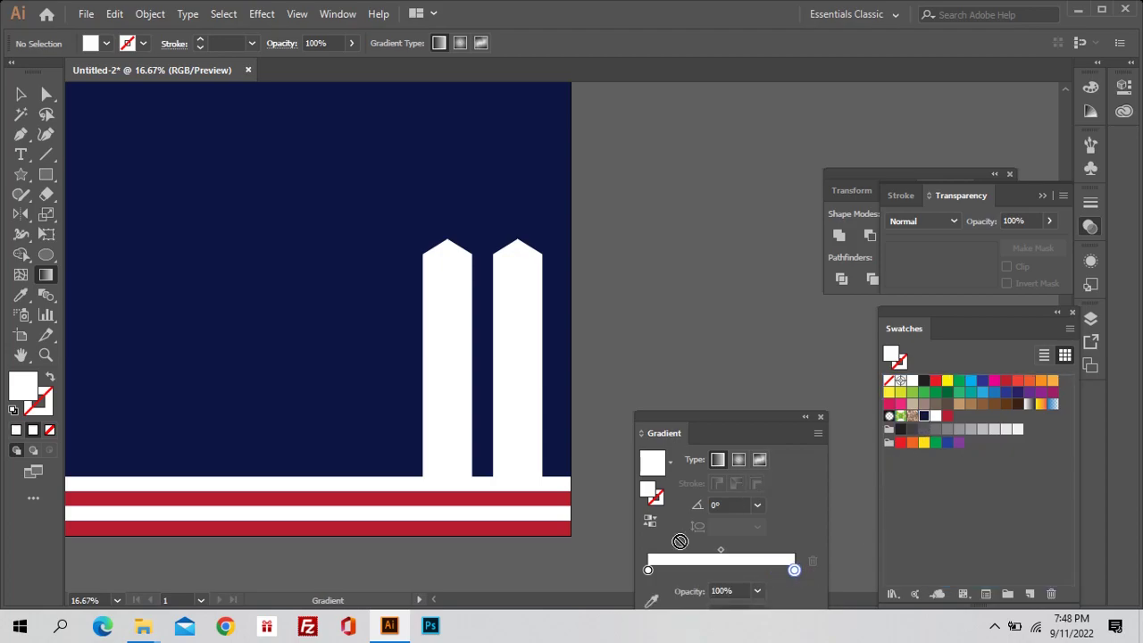
{"action": "left_click_drag", "start_coordinate": [649, 573], "coordinate": [649, 573]}
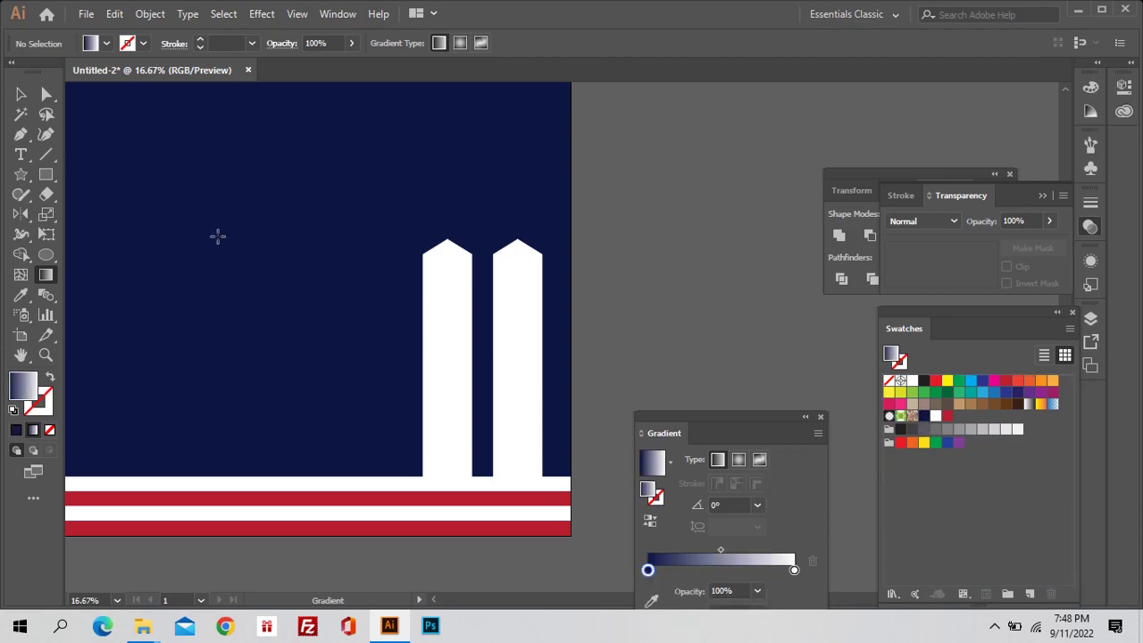
Step: Fill the left tower with the navy-to-white gradient, angled to run right to left
{"action": "left_click", "coordinate": [46, 94]}
{"action": "left_click", "coordinate": [429, 309]}
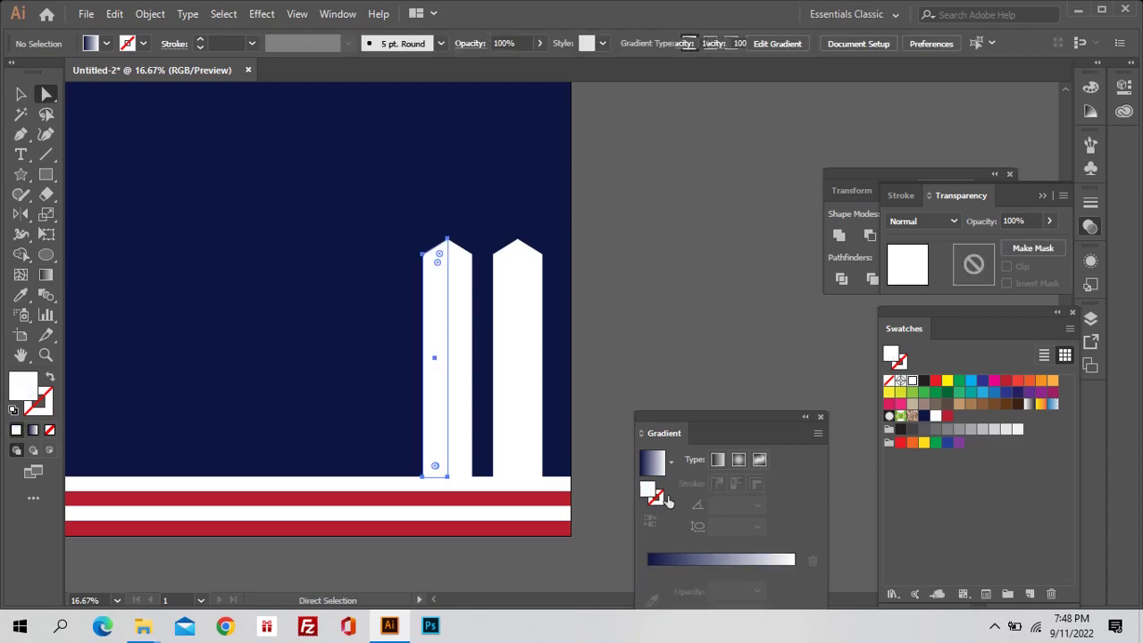
{"action": "left_click", "coordinate": [719, 561]}
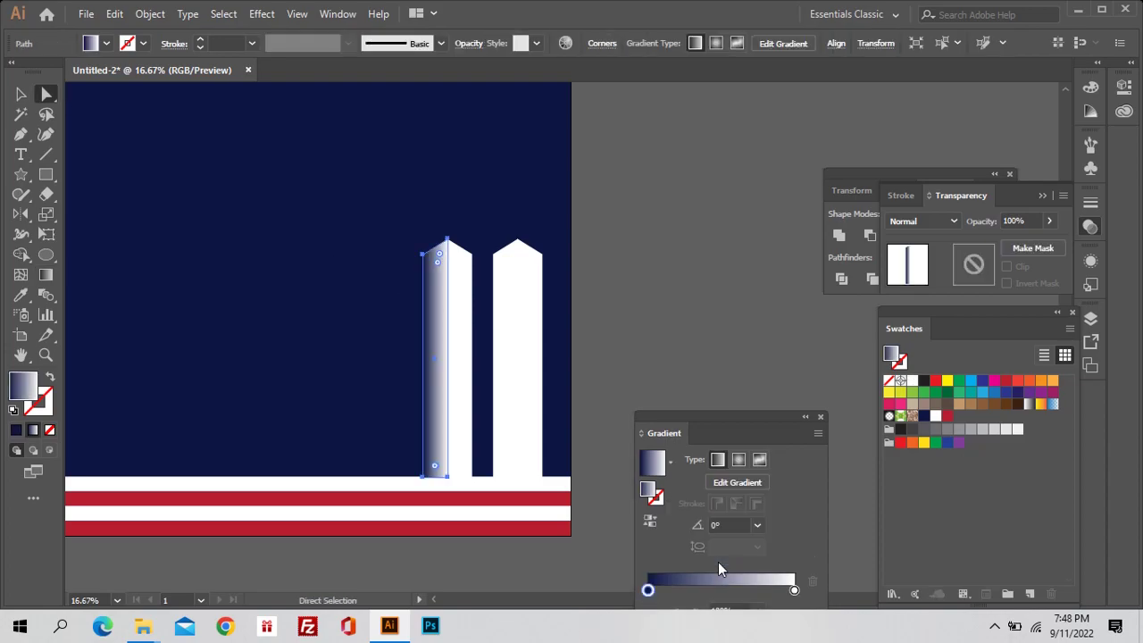
{"action": "left_click", "coordinate": [45, 274]}
{"action": "left_click", "coordinate": [422, 357]}
{"action": "mouse_move", "coordinate": [424, 339]}
{"action": "left_mouse_down"}
{"action": "mouse_move", "coordinate": [450, 340]}
{"action": "mouse_move", "coordinate": [464, 318]}
{"action": "mouse_move", "coordinate": [422, 317]}
{"action": "left_mouse_up"}
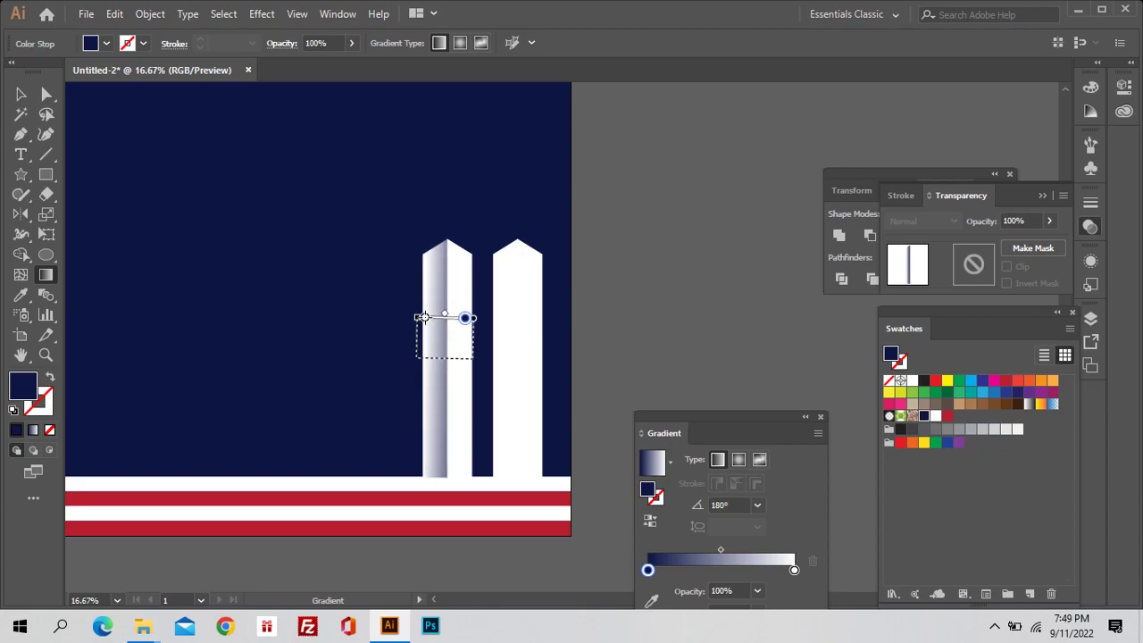
{"action": "left_click", "coordinate": [654, 328], "text": "ctrl"}
Step: Eyedropper the gradient onto the right tower and angle it right to left too
{"action": "key", "text": "a"}
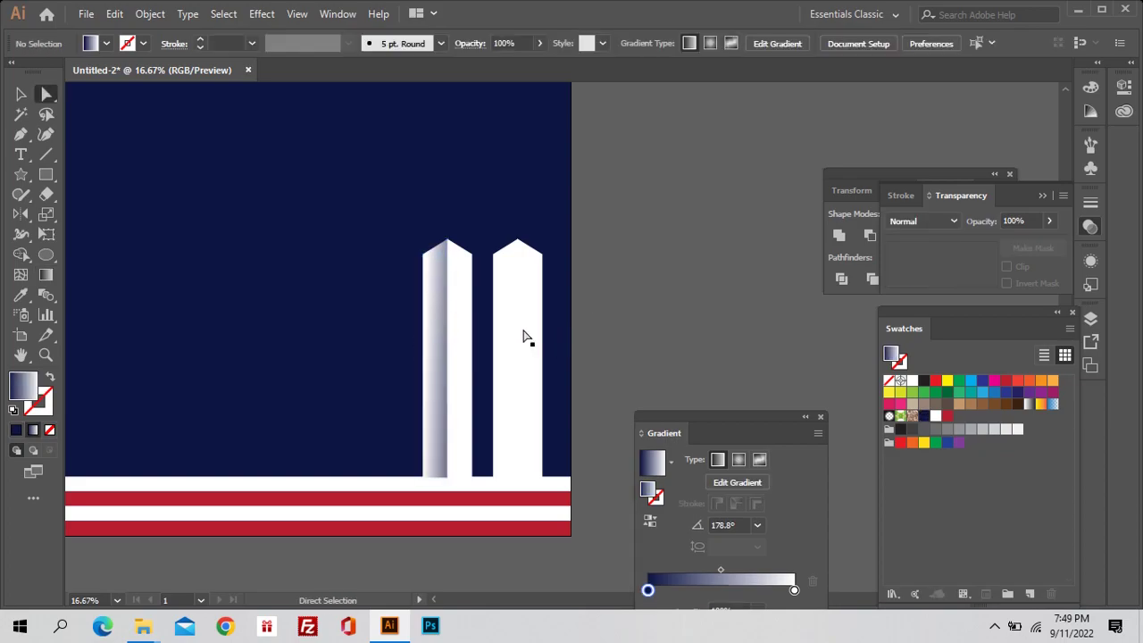
{"action": "left_click", "coordinate": [500, 318]}
{"action": "left_click", "coordinate": [19, 298]}
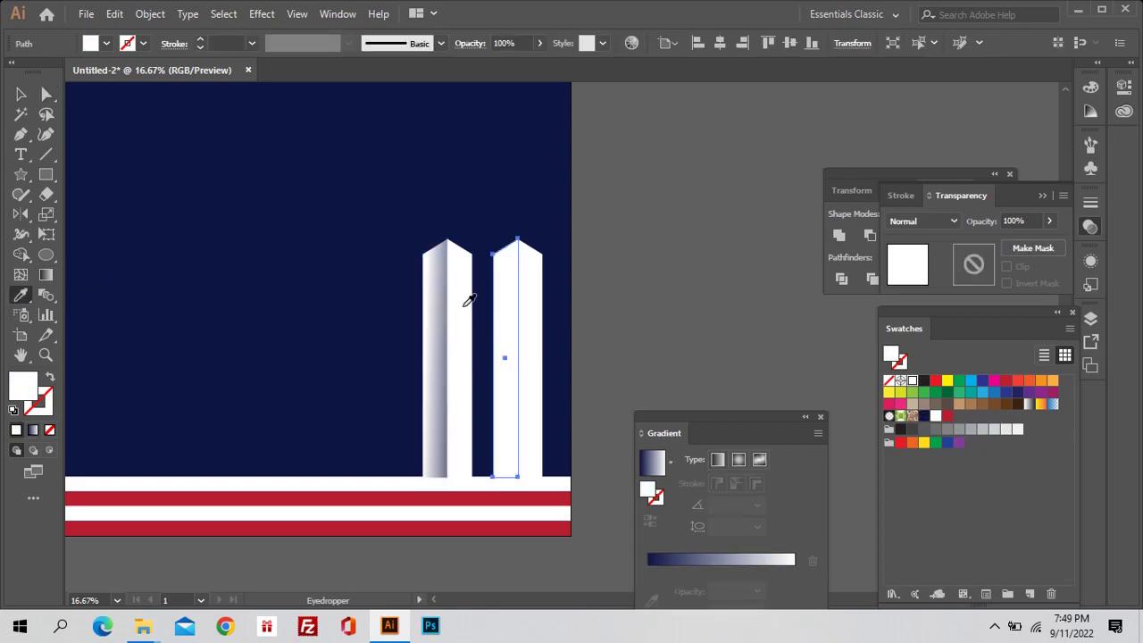
{"action": "left_click", "coordinate": [441, 308]}
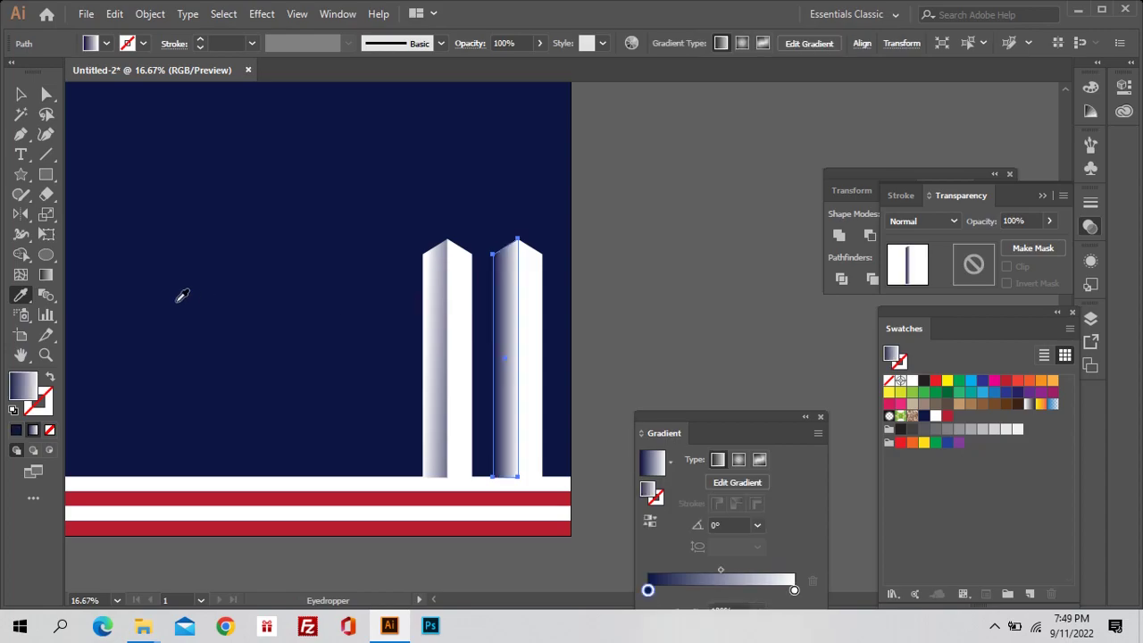
{"action": "left_click", "coordinate": [46, 275]}
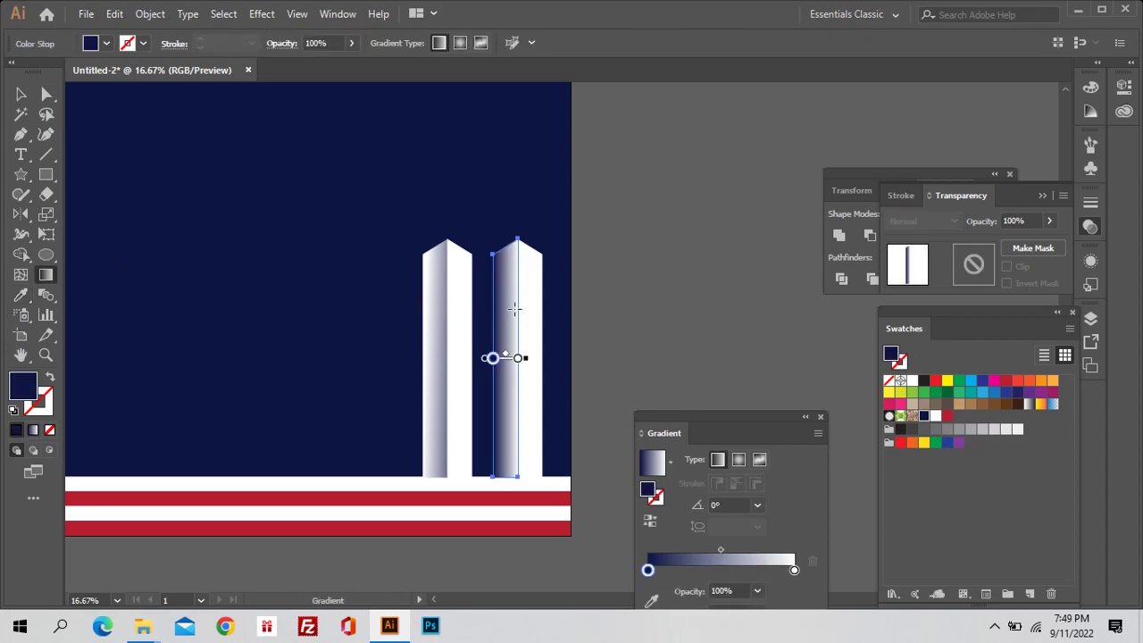
{"action": "left_click_drag", "start_coordinate": [515, 308], "coordinate": [497, 305]}
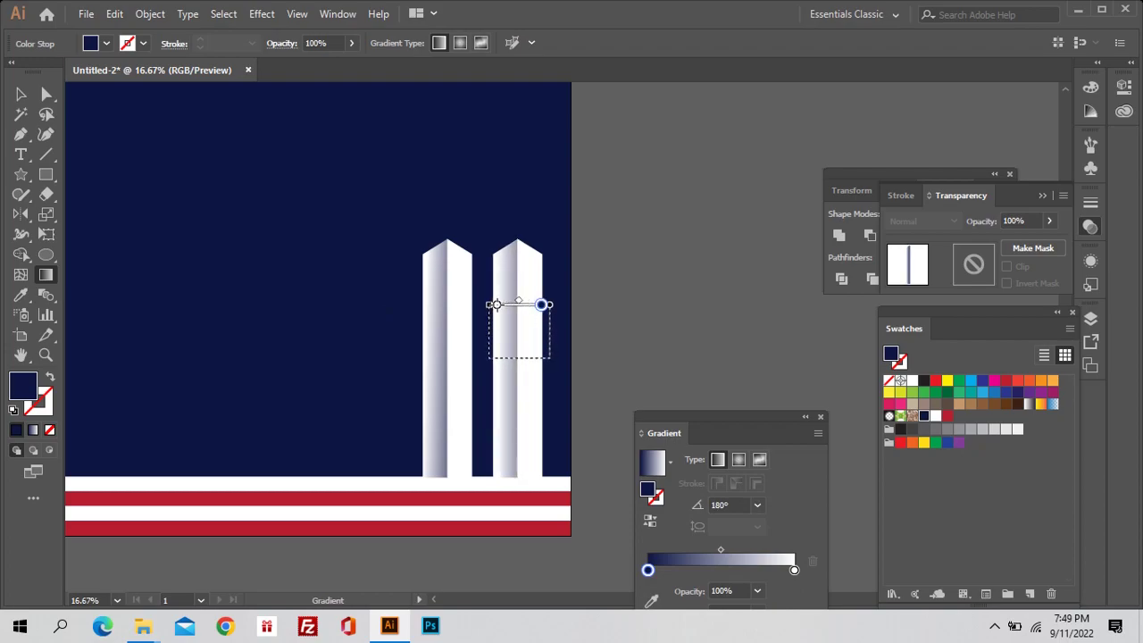
{"action": "key", "text": "ctrl+shift+a"}
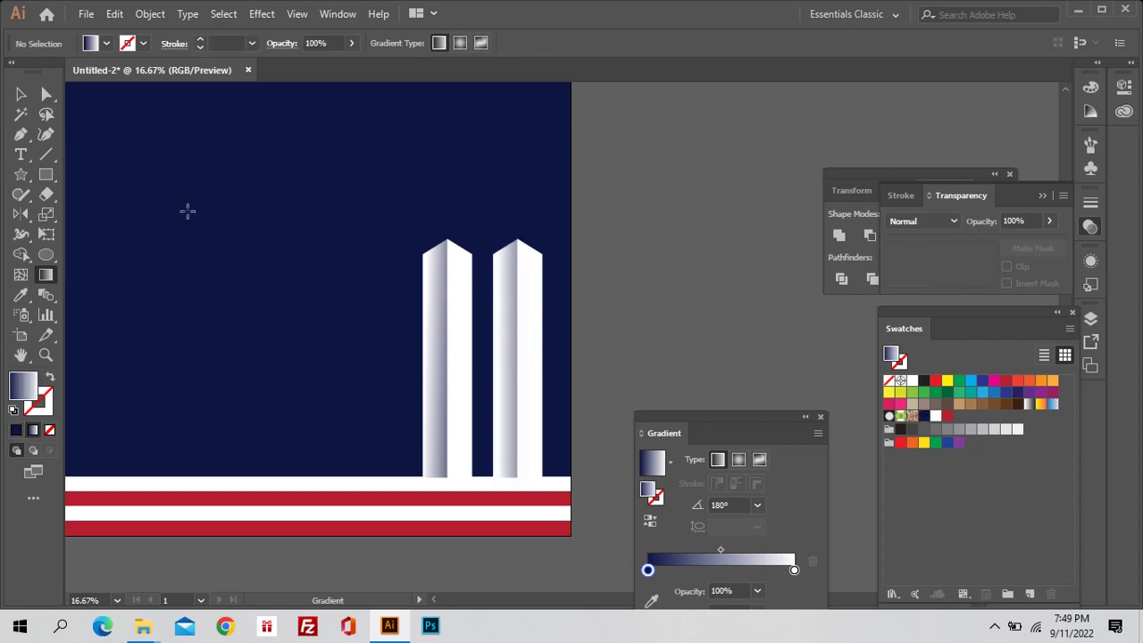
Step: Draw a thin antenna rectangle atop the left tower's peak, deleting then restoring it
{"action": "left_click", "coordinate": [52, 178]}
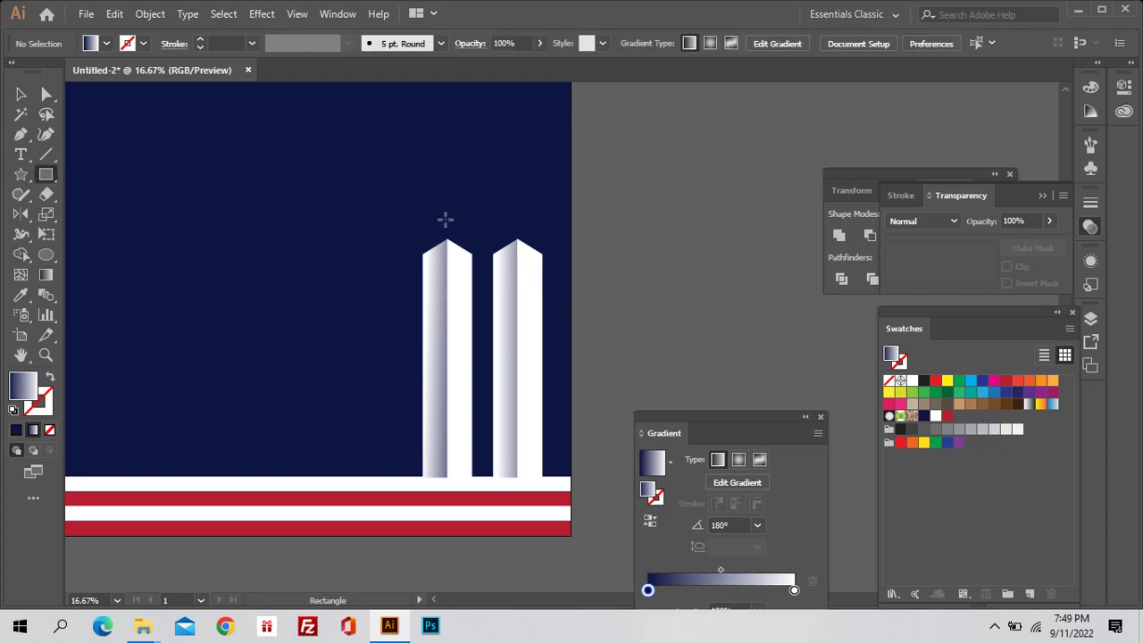
{"action": "left_click_drag", "start_coordinate": [451, 255], "coordinate": [450, 256]}
{"action": "key", "text": "a"}
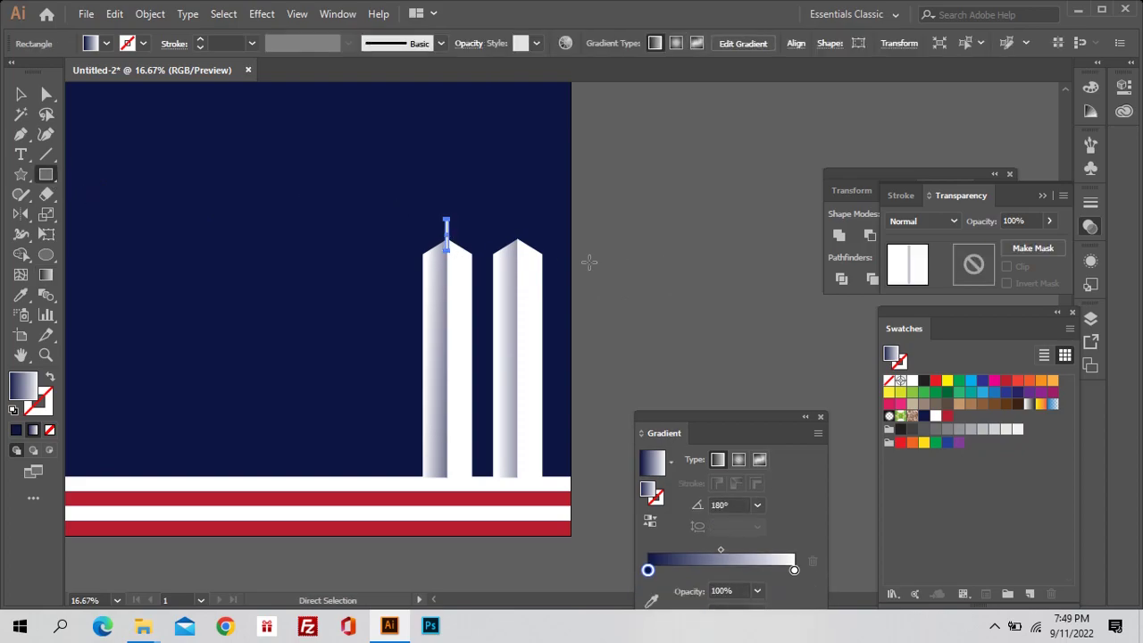
{"action": "key", "text": "ctrl+shift+a"}
{"action": "left_click_drag", "start_coordinate": [437, 191], "coordinate": [474, 315]}
{"action": "left_click", "coordinate": [534, 268]}
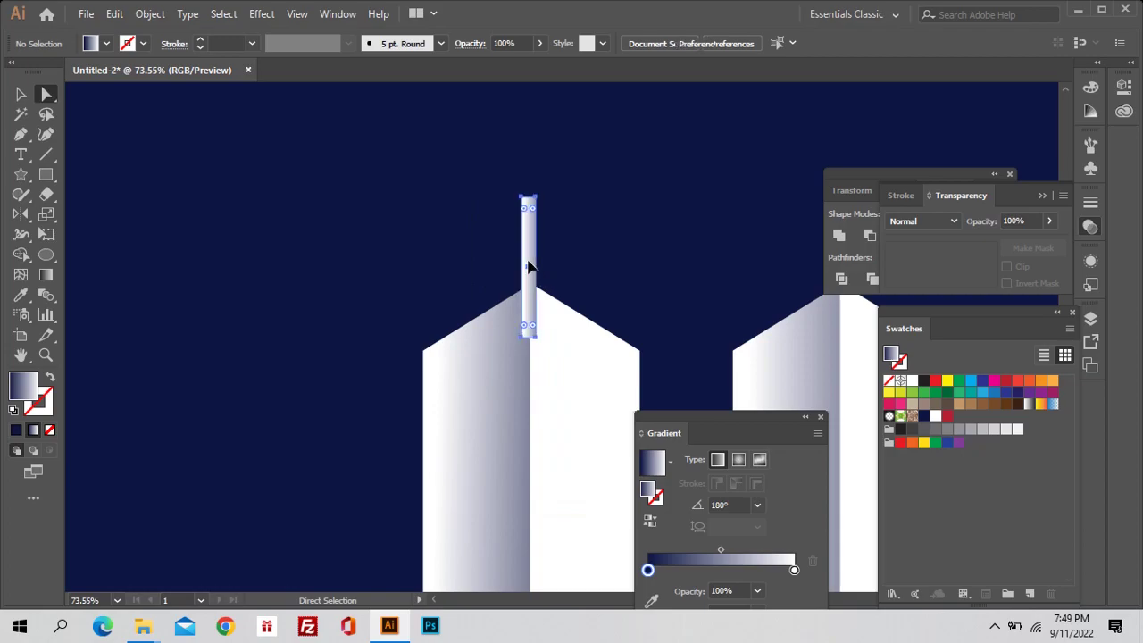
{"action": "key", "text": "Delete"}
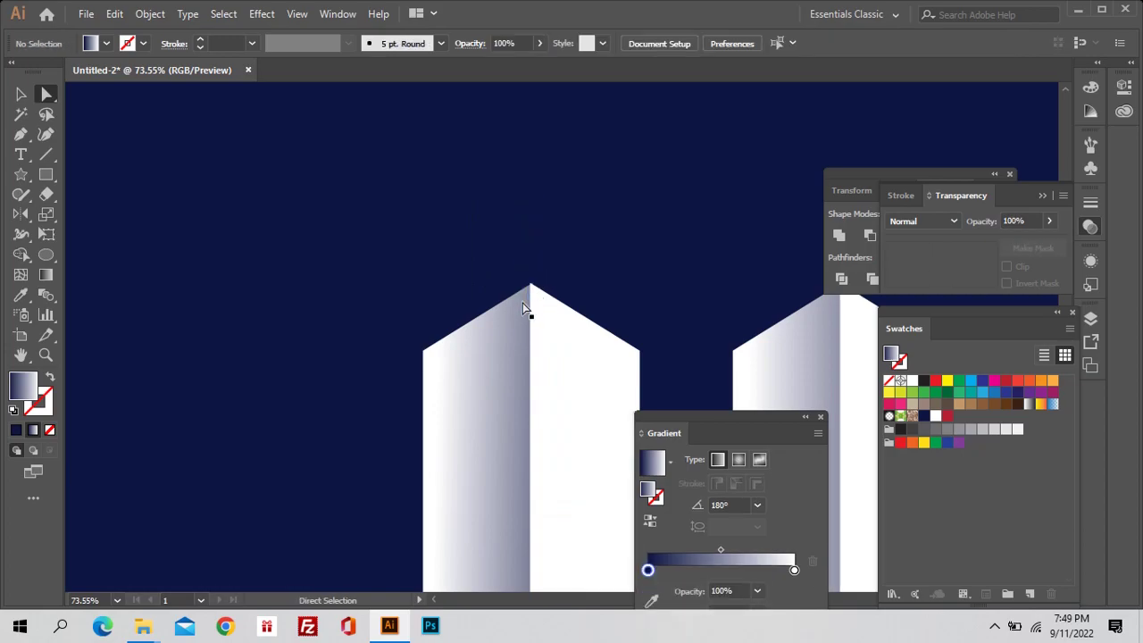
{"action": "left_click", "coordinate": [539, 309]}
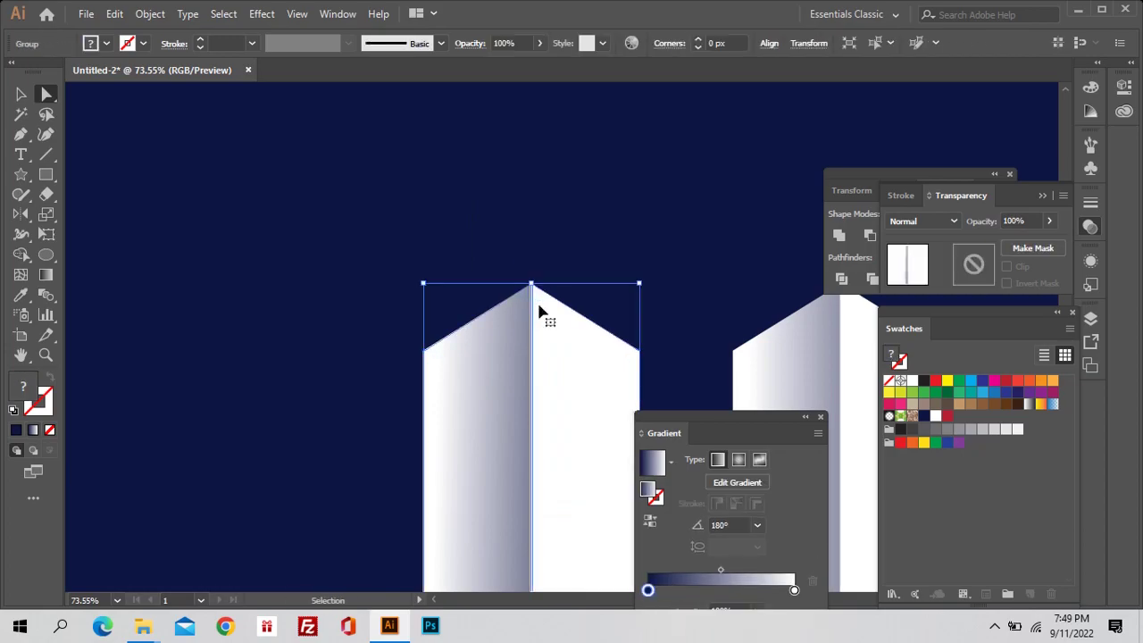
{"action": "key", "text": "ctrl+z"}
{"action": "key", "text": "ctrl+shift+a"}
Step: Round the antenna's top corners with its live corner widgets
{"action": "left_click", "coordinate": [531, 250]}
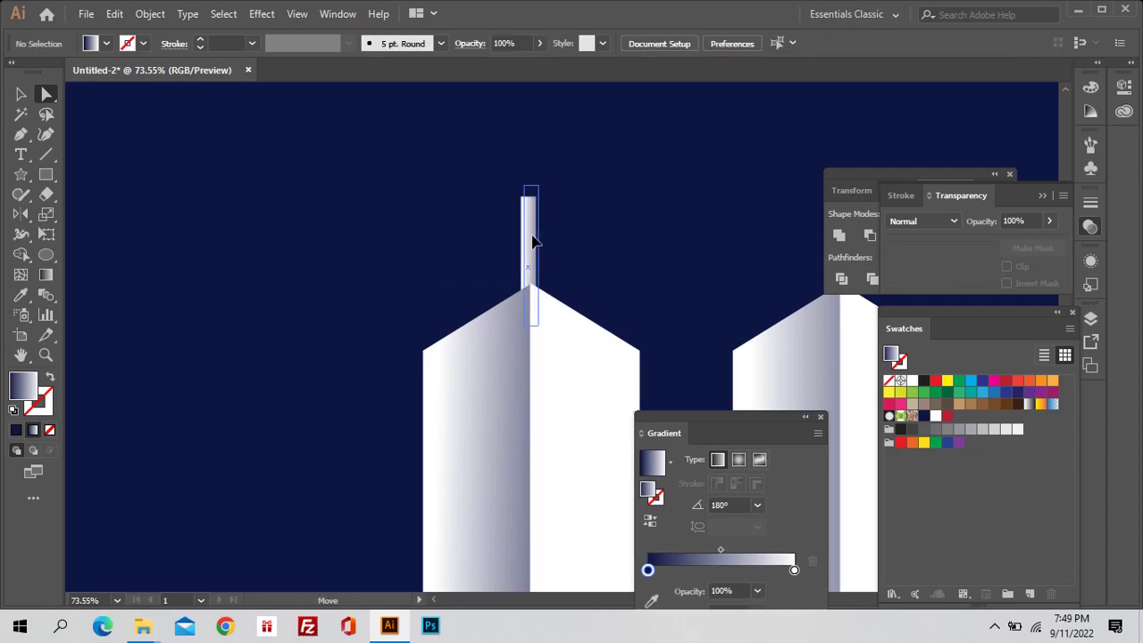
{"action": "key", "text": "ctrl+minus"}
{"action": "key", "text": "ctrl+minus"}
{"action": "left_click", "coordinate": [590, 335]}
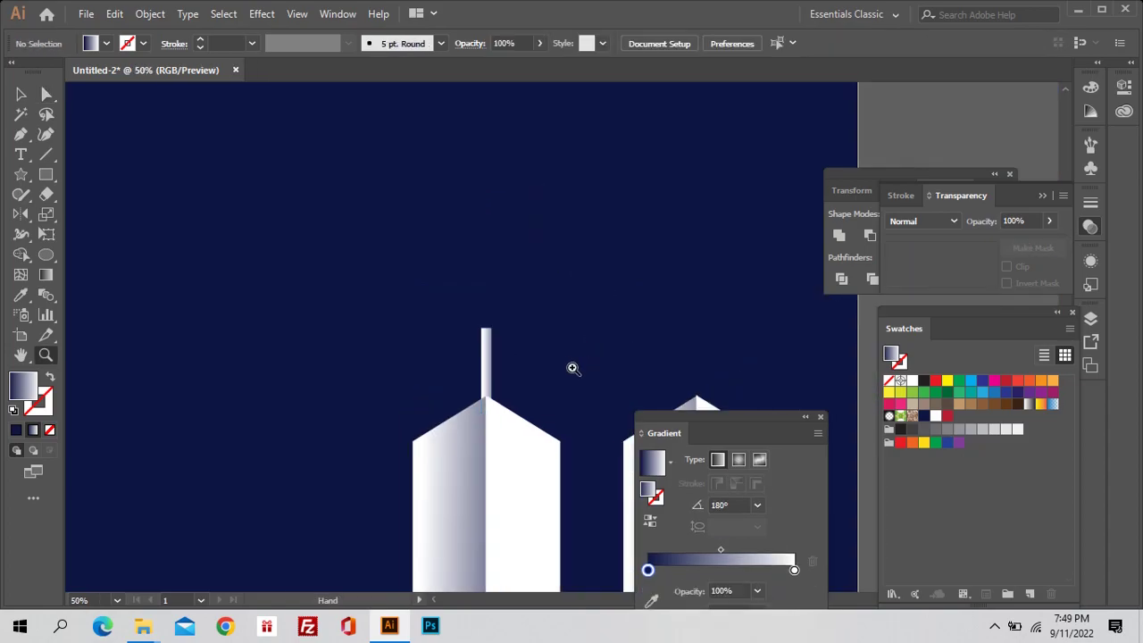
{"action": "key", "text": "ctrl+minus"}
{"action": "key", "text": "ctrl+minus"}
{"action": "mouse_move", "coordinate": [520, 288]}
{"action": "left_mouse_down"}
{"action": "mouse_move", "coordinate": [531, 356]}
{"action": "mouse_move", "coordinate": [456, 238]}
{"action": "mouse_move", "coordinate": [505, 373]}
{"action": "left_mouse_up"}
{"action": "key", "text": "a"}
{"action": "left_click", "coordinate": [522, 295]}
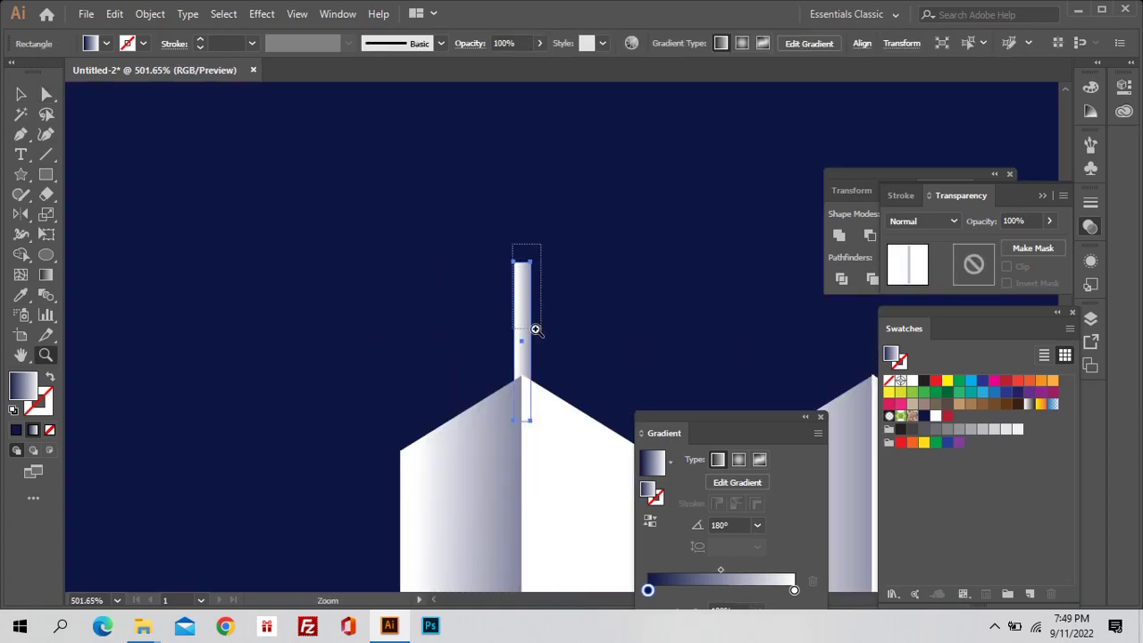
{"action": "left_click_drag", "start_coordinate": [515, 251], "coordinate": [531, 327]}
{"action": "left_click_drag", "start_coordinate": [500, 212], "coordinate": [505, 327]}
Step: Zoom out from the antenna and pan to show the whole poster
{"action": "key", "text": "z"}
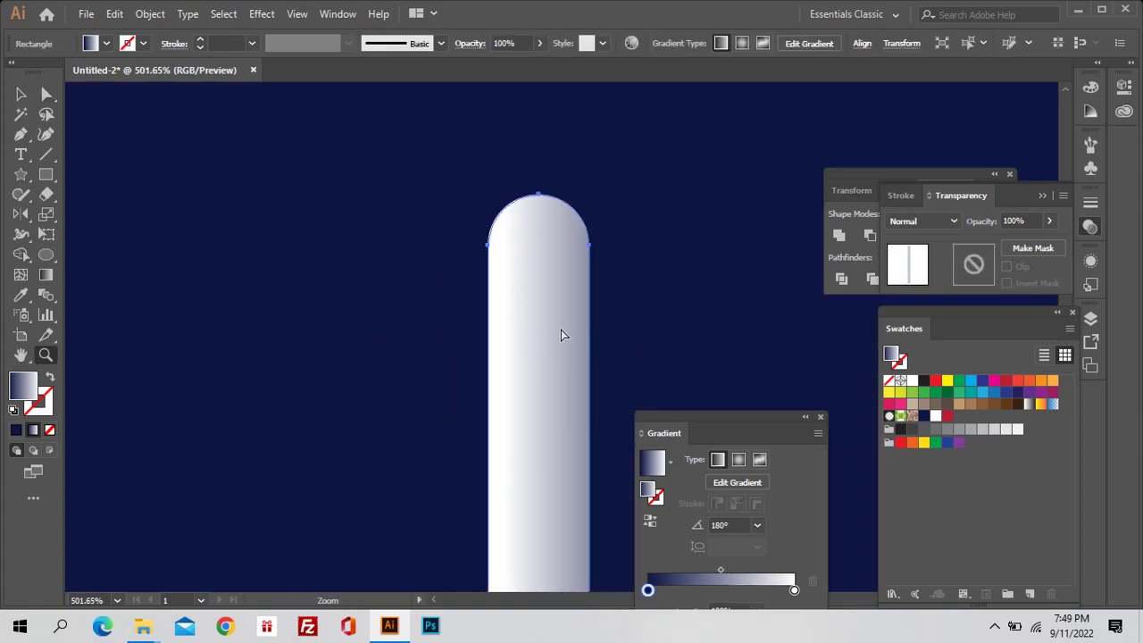
{"action": "left_click", "coordinate": [562, 331], "text": "alt"}
{"action": "left_click", "coordinate": [562, 329], "text": "alt"}
{"action": "left_click", "coordinate": [562, 329], "text": "alt"}
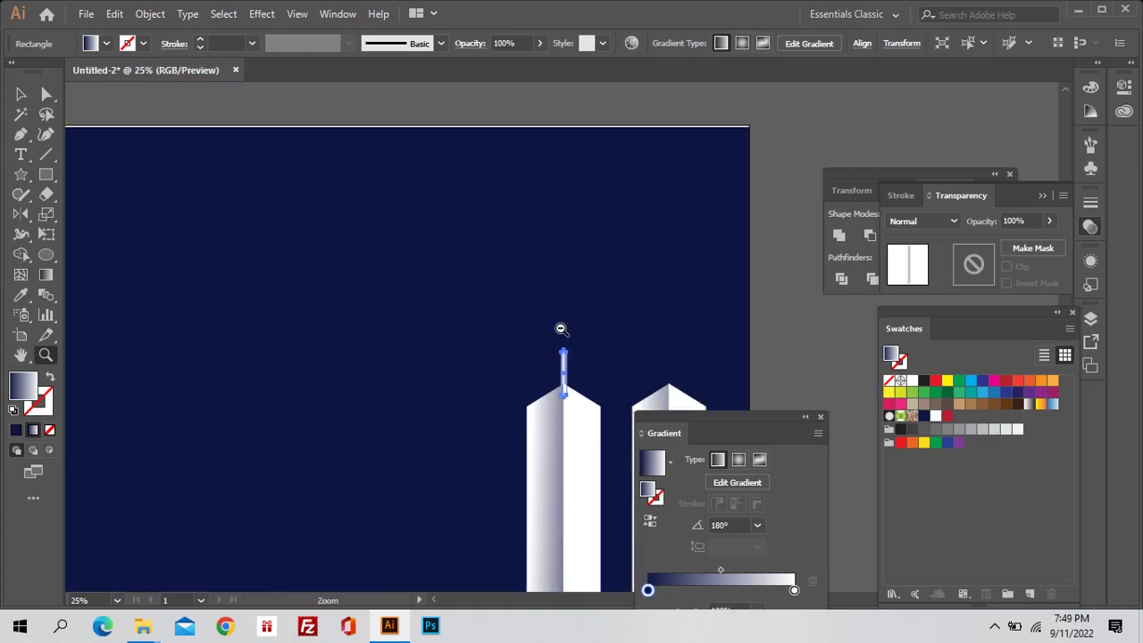
{"action": "left_click", "coordinate": [561, 328], "text": "alt"}
{"action": "left_click", "coordinate": [561, 344], "text": "alt"}
{"action": "left_click_drag", "start_coordinate": [559, 381], "coordinate": [447, 312]}
Step: Set the fill to white and draw a small star near the top-left corner
{"action": "key", "text": "a"}
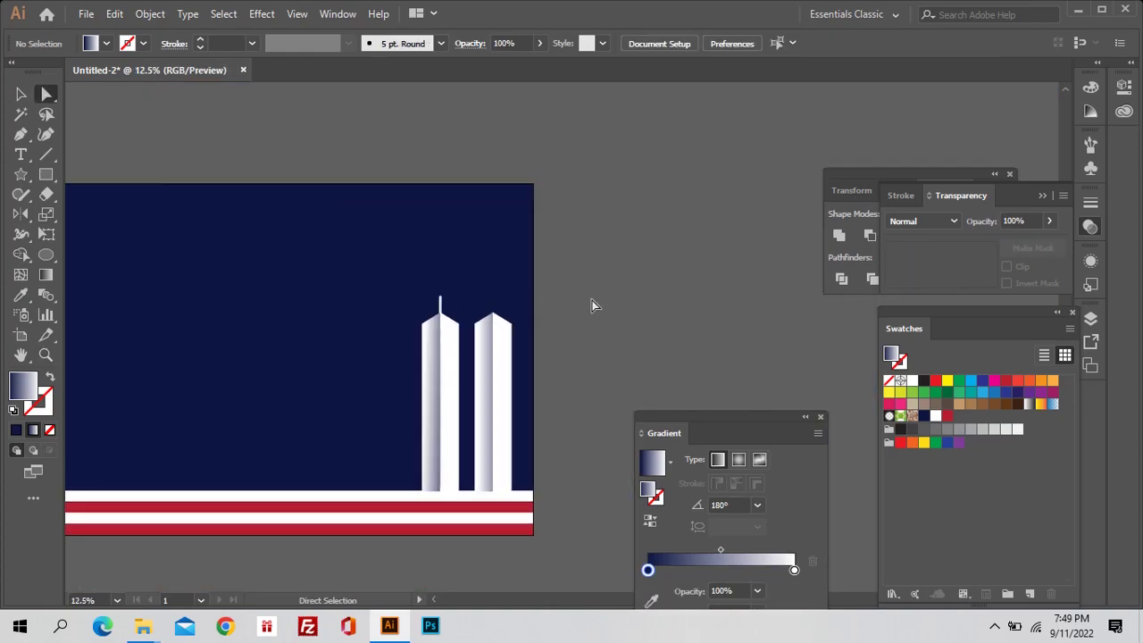
{"action": "left_click_drag", "start_coordinate": [592, 306], "coordinate": [754, 278]}
{"action": "key", "text": "z"}
{"action": "left_click", "coordinate": [452, 313], "text": "alt"}
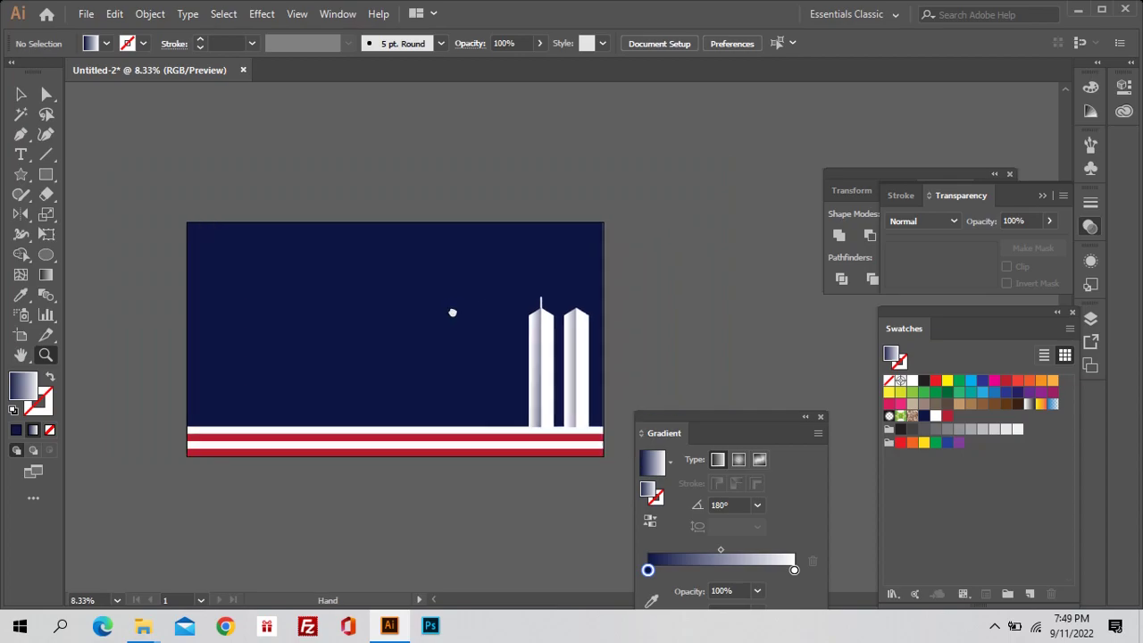
{"action": "left_click", "coordinate": [935, 417]}
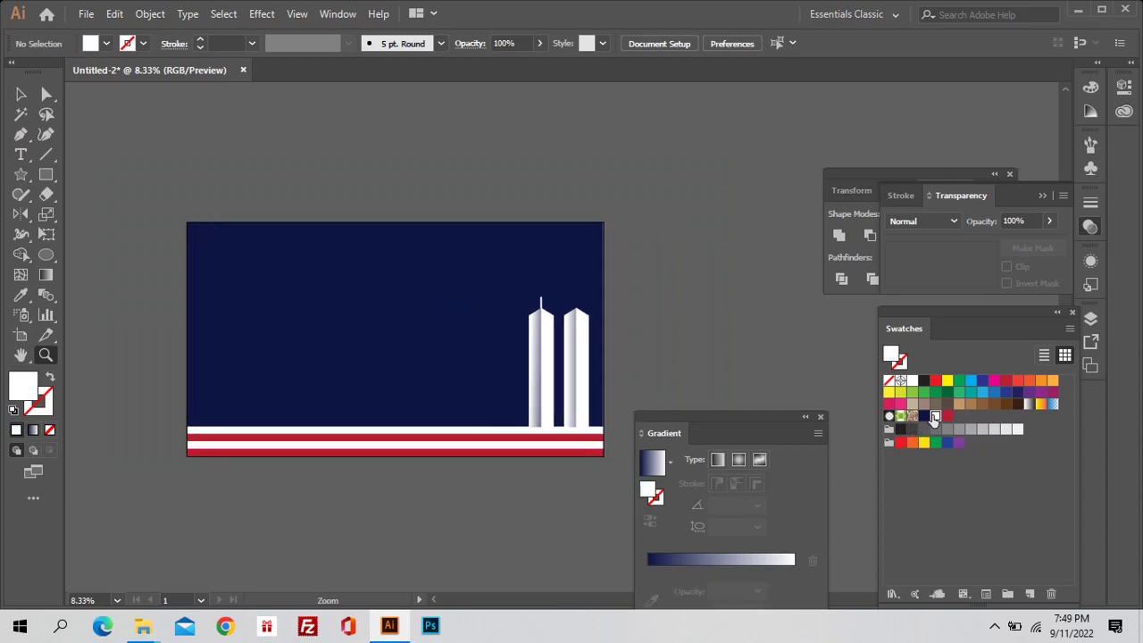
{"action": "left_click", "coordinate": [21, 174]}
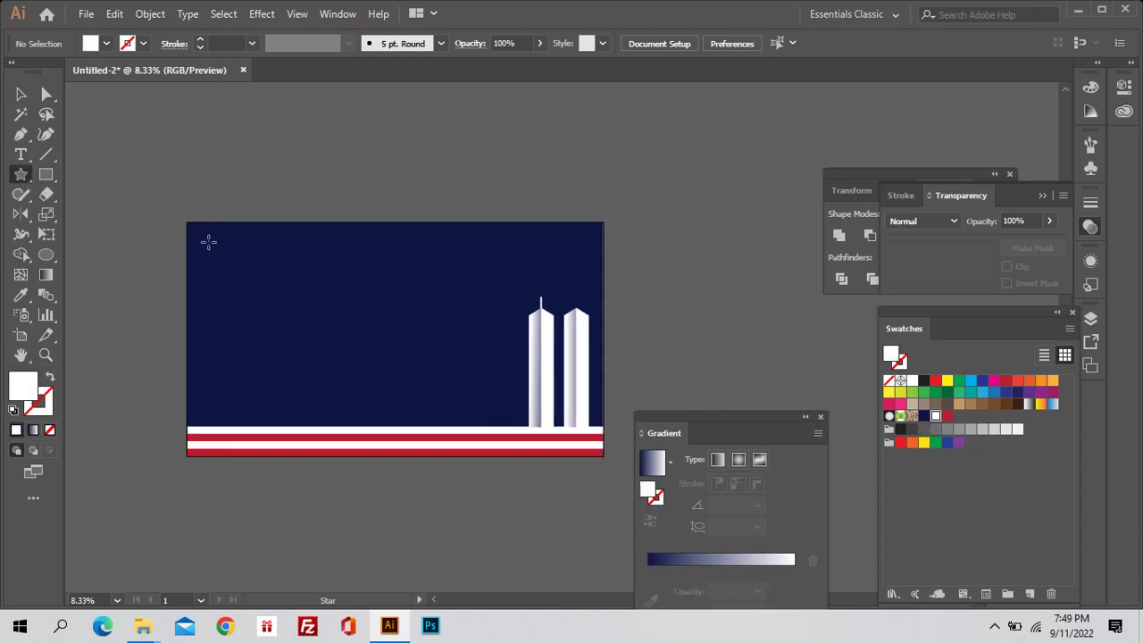
{"action": "key", "text": "z"}
{"action": "left_click", "coordinate": [219, 235]}
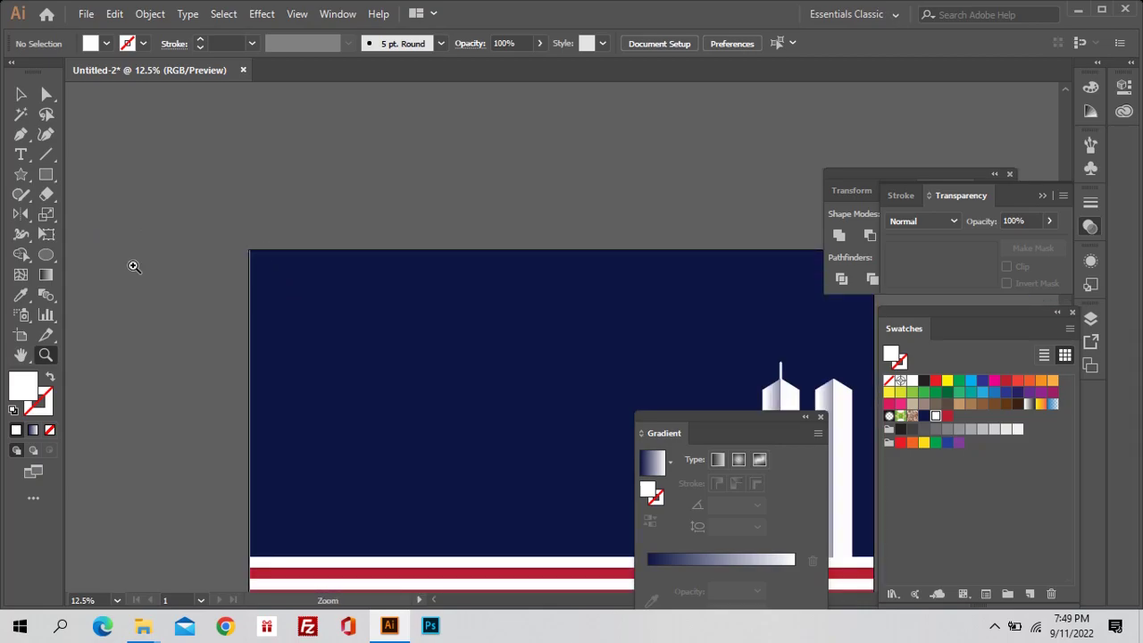
{"action": "left_click", "coordinate": [21, 174]}
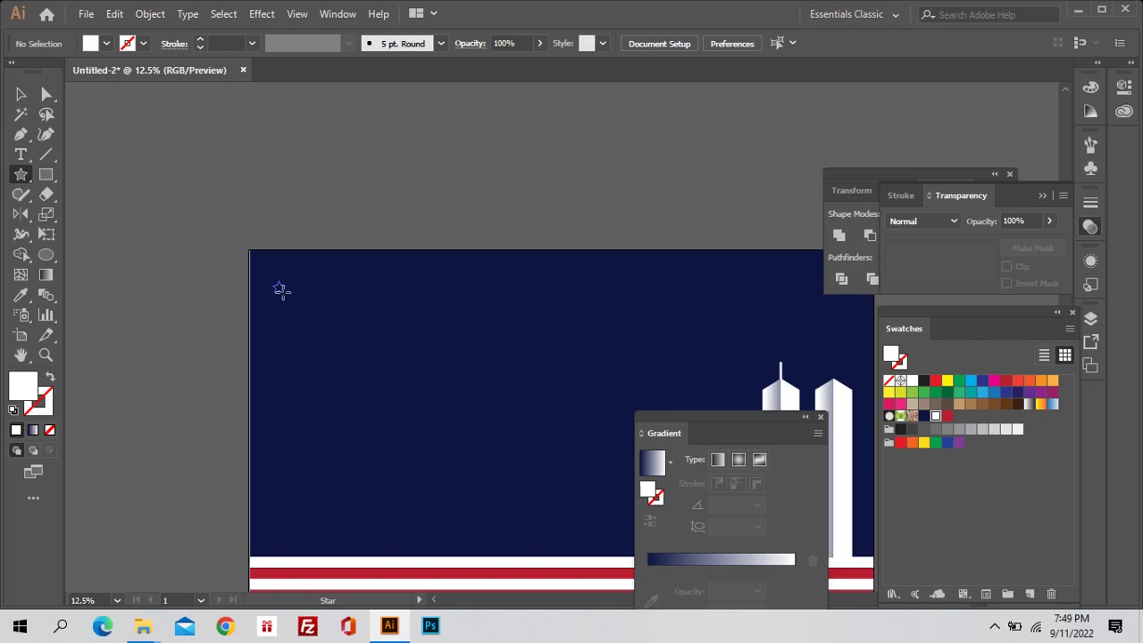
{"action": "left_click_drag", "start_coordinate": [279, 289], "coordinate": [283, 291]}
Step: Alt-drag a copy of the star to the right and repeat with Ctrl+D to extend the row
{"action": "scroll", "coordinate": [625, 401], "scroll_direction": "down", "scroll_amount": 2}
{"action": "left_click_drag", "start_coordinate": [720, 416], "coordinate": [956, 444]}
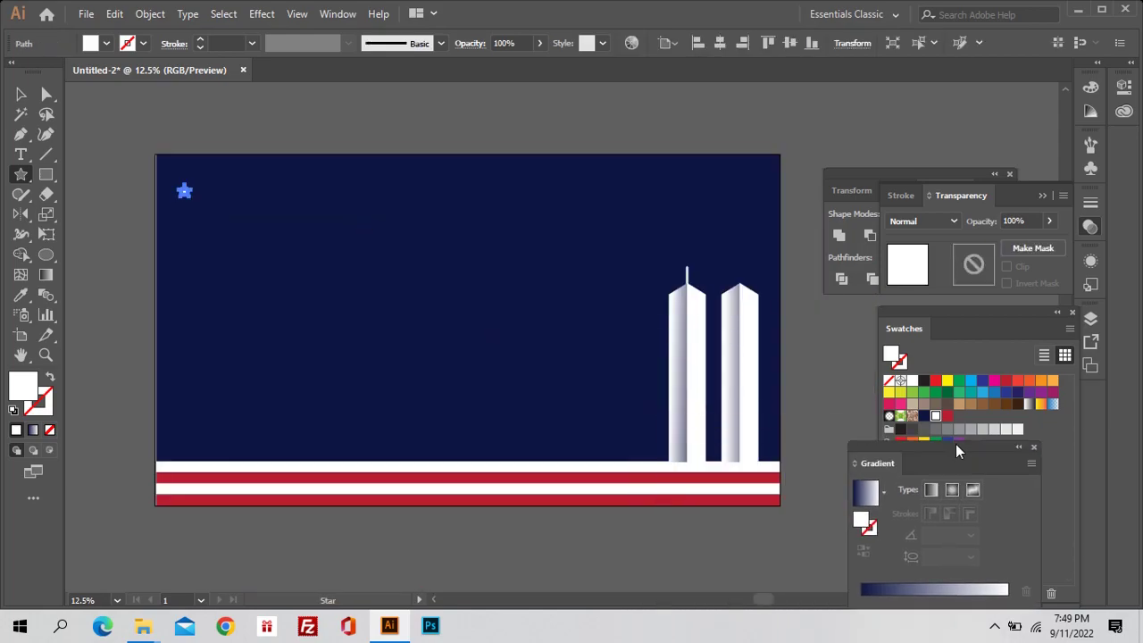
{"action": "left_click", "coordinate": [305, 290], "text": "ctrl"}
{"action": "key", "text": "v"}
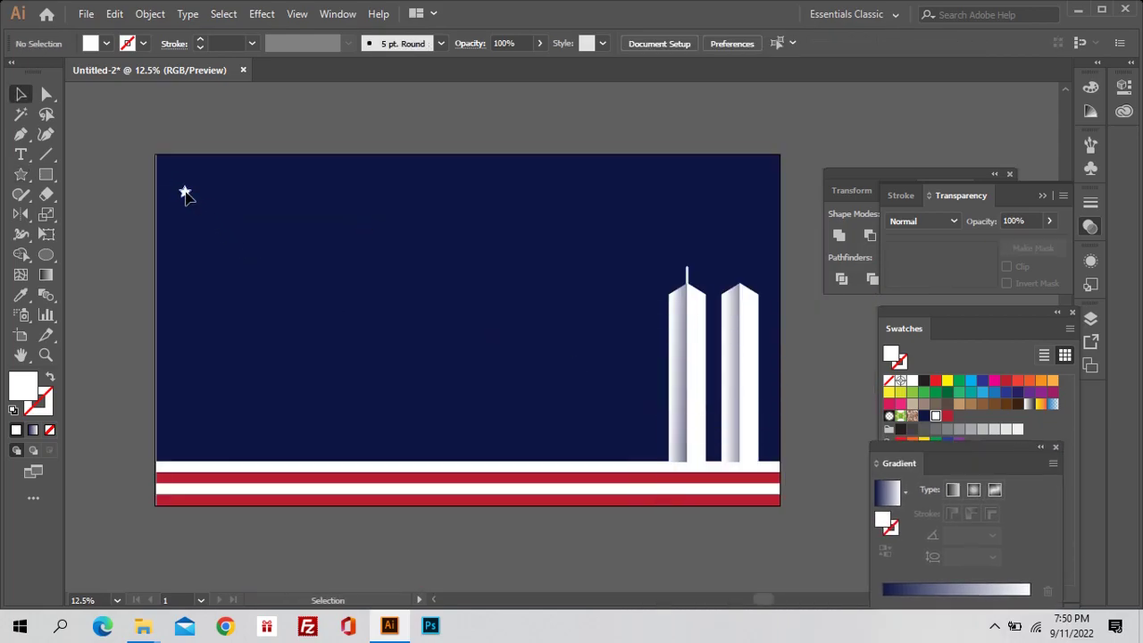
{"action": "left_click", "coordinate": [185, 193]}
{"action": "mouse_move", "coordinate": [189, 192]}
{"action": "left_mouse_down"}
{"action": "mouse_move", "coordinate": [252, 201]}
{"action": "mouse_move", "coordinate": [227, 204]}
{"action": "left_mouse_up"}
{"action": "key", "text": "z"}
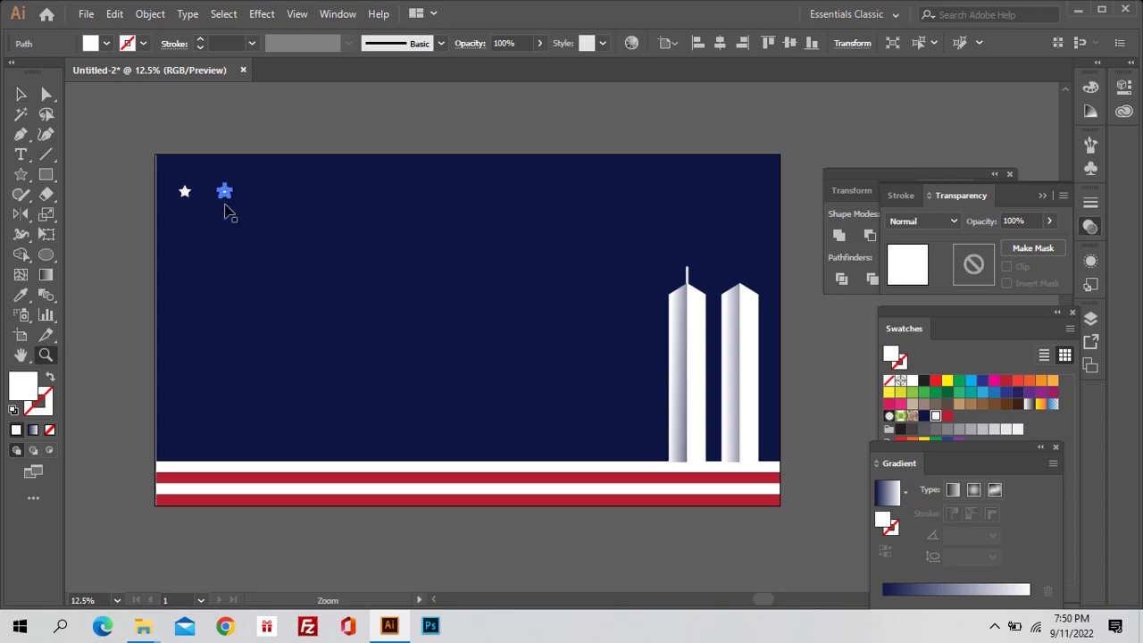
{"action": "key", "text": "ctrl+d"}
{"action": "key", "text": "ctrl+d"}
{"action": "key", "text": "ctrl+d"}
{"action": "key", "text": "ctrl+d"}
{"action": "key", "text": "ctrl+d"}
{"action": "key", "text": "ctrl+d"}
{"action": "key", "text": "ctrl+d"}
{"action": "key", "text": "ctrl+d"}
{"action": "key", "text": "ctrl+d"}
{"action": "key", "text": "ctrl+d"}
{"action": "key", "text": "ctrl+d"}
{"action": "key", "text": "ctrl+d"}
{"action": "key", "text": "ctrl+d"}
{"action": "key", "text": "ctrl+d"}
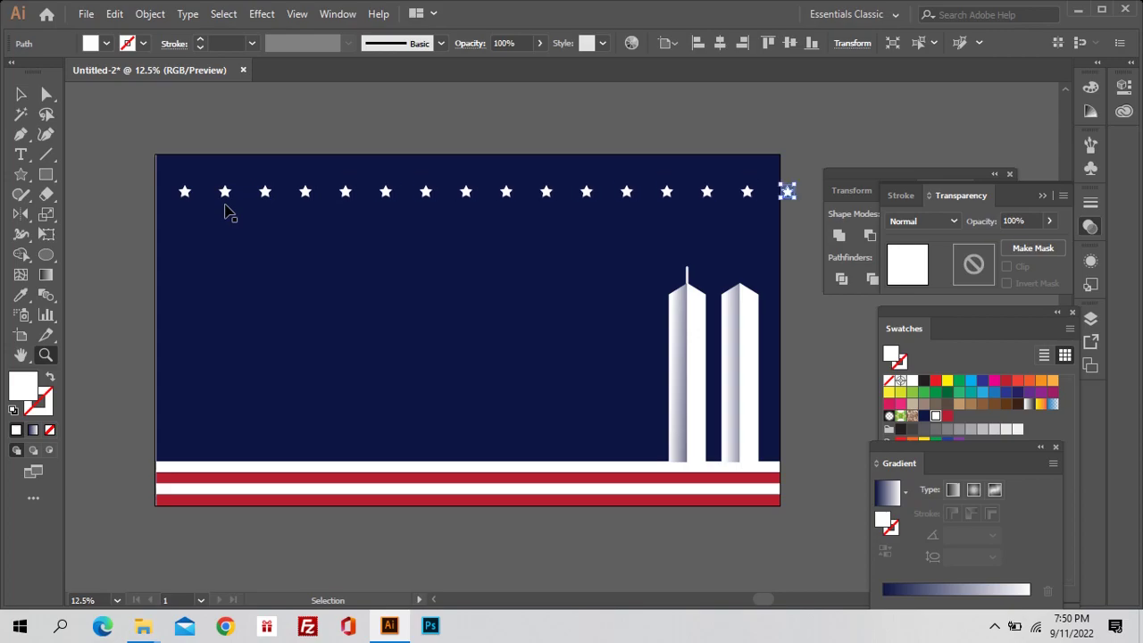
Step: Add one more star, then group the star row and scale it to fit the poster's width
{"action": "left_click", "coordinate": [438, 235], "text": "alt"}
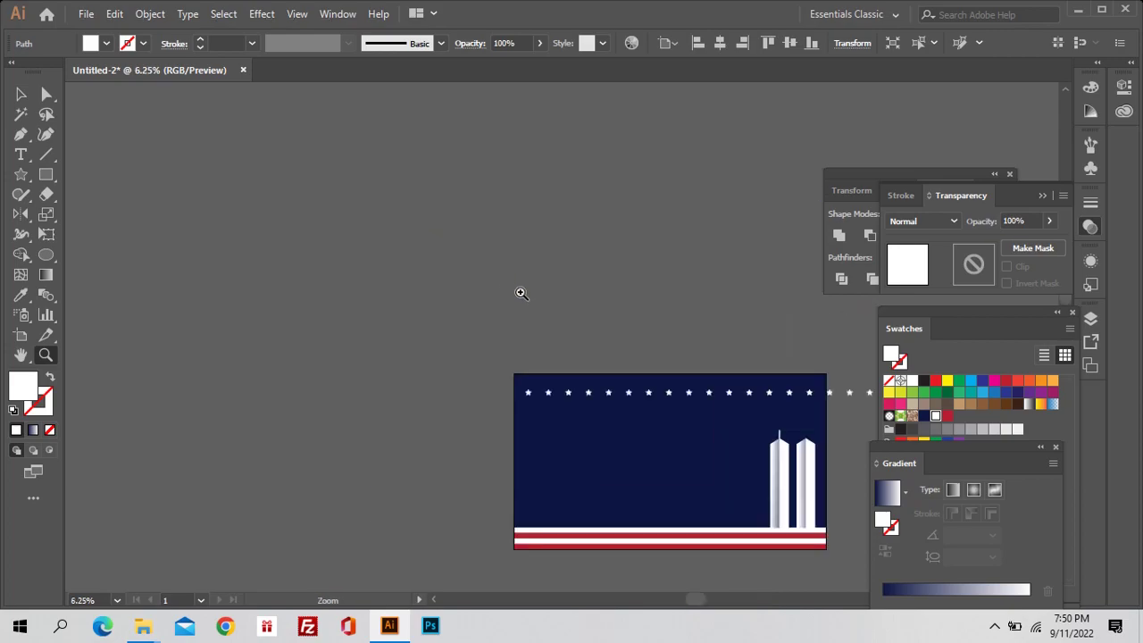
{"action": "left_click_drag", "start_coordinate": [521, 291], "coordinate": [291, 225]}
{"action": "key", "text": "ctrl+d"}
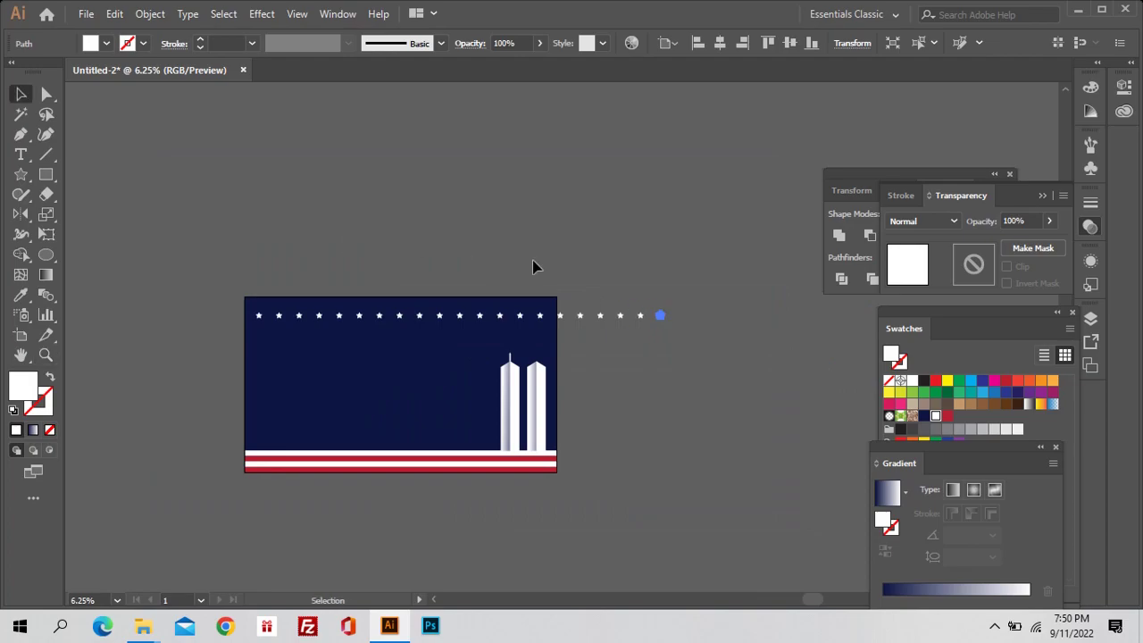
{"action": "left_click_drag", "start_coordinate": [728, 278], "coordinate": [261, 334]}
{"action": "left_click", "coordinate": [309, 343], "text": "shift"}
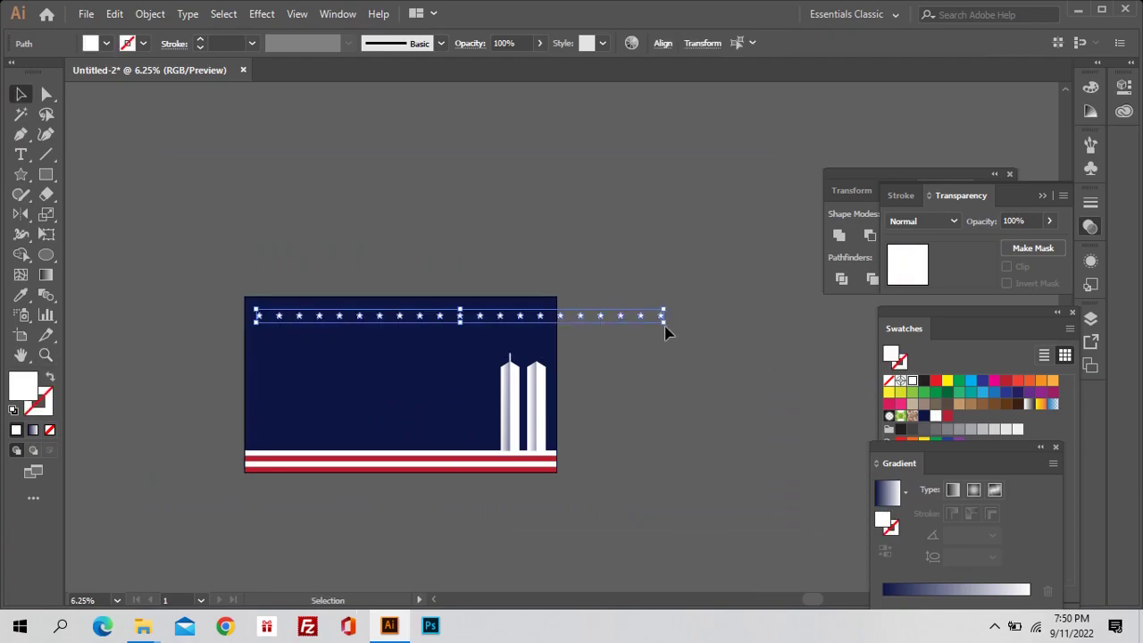
{"action": "key", "text": "ctrl+g"}
{"action": "left_click_drag", "start_coordinate": [662, 315], "coordinate": [552, 316]}
Step: Place an offset copy of the star row just below as a second row
{"action": "key", "text": "z"}
{"action": "left_click", "coordinate": [538, 315]}
{"action": "key", "text": "v"}
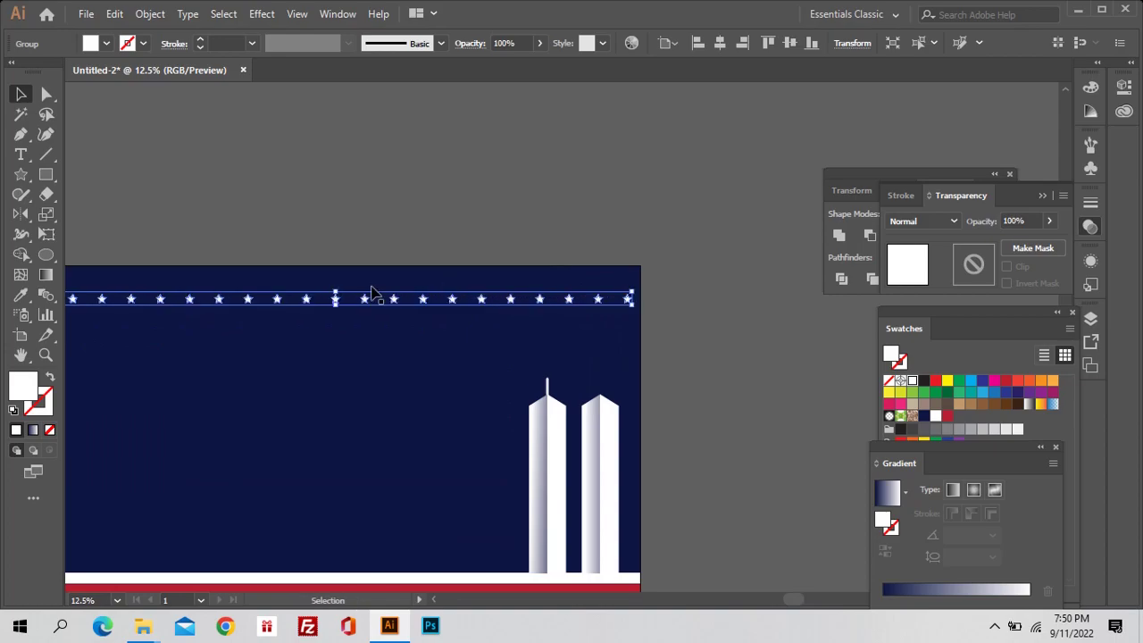
{"action": "left_click_drag", "start_coordinate": [360, 285], "coordinate": [551, 256]}
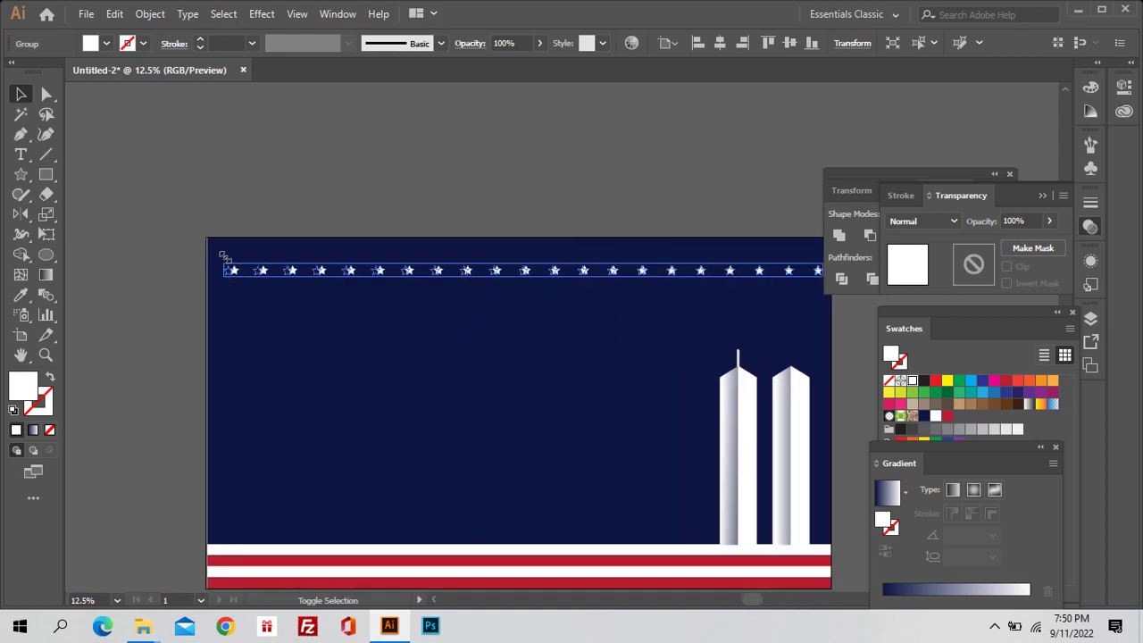
{"action": "left_click_drag", "start_coordinate": [431, 309], "coordinate": [327, 306]}
{"action": "left_click", "coordinate": [516, 274]}
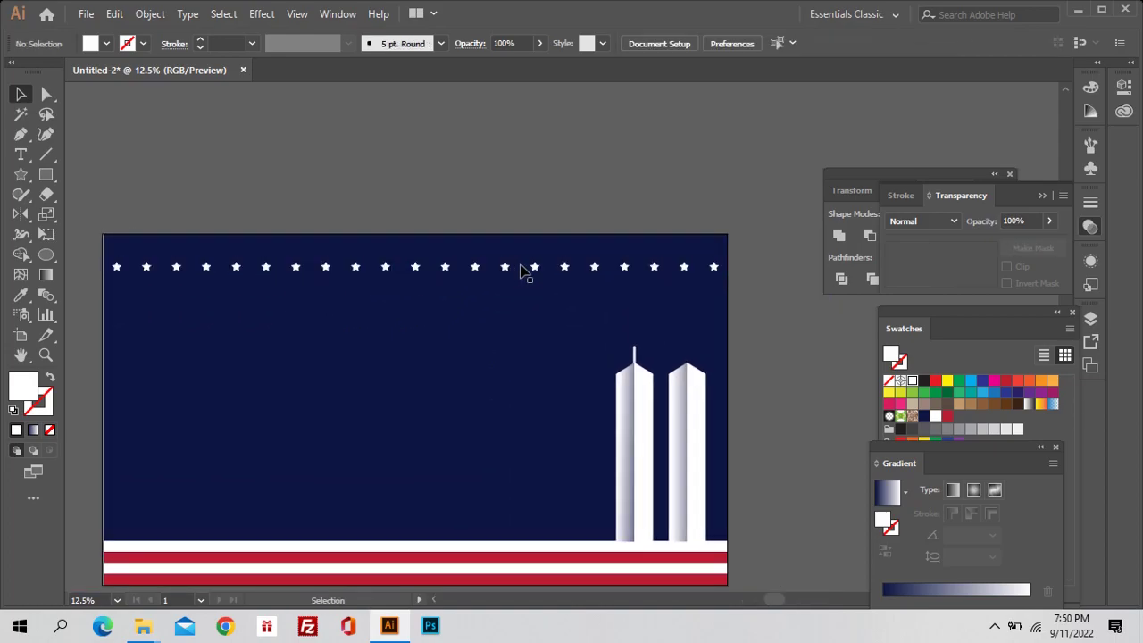
{"action": "left_click_drag", "start_coordinate": [534, 268], "coordinate": [534, 252]}
Step: Deselect the stars and set the fill back to the navy-white gradient
{"action": "scroll", "coordinate": [588, 280], "scroll_direction": "down", "scroll_amount": 1}
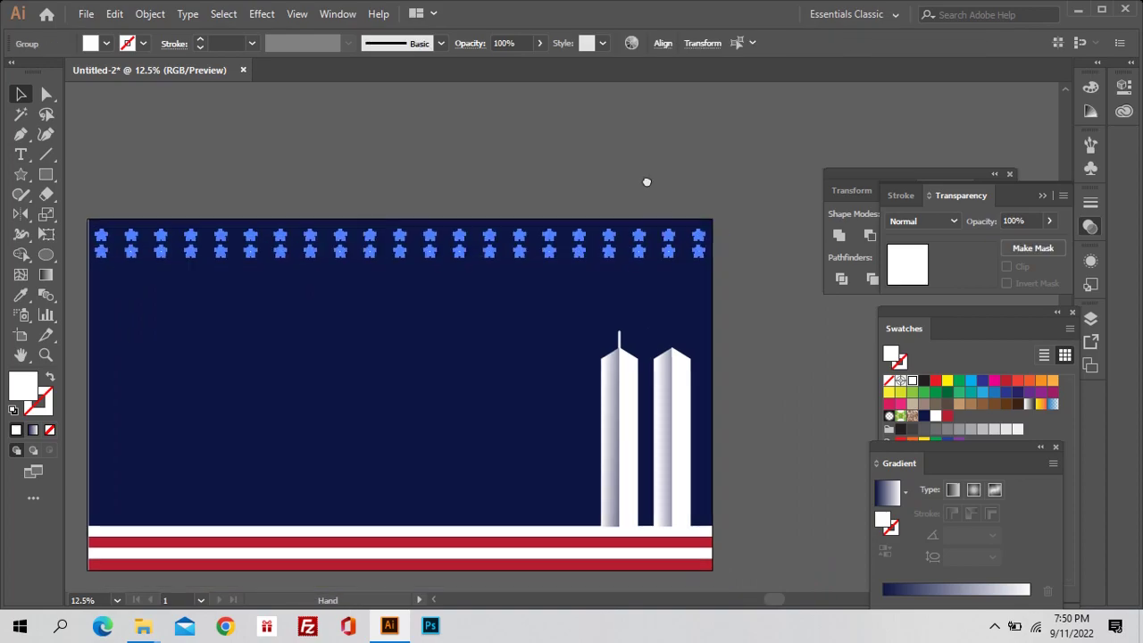
{"action": "scroll", "coordinate": [625, 268], "scroll_direction": "right", "scroll_amount": 1}
{"action": "left_click", "coordinate": [867, 467]}
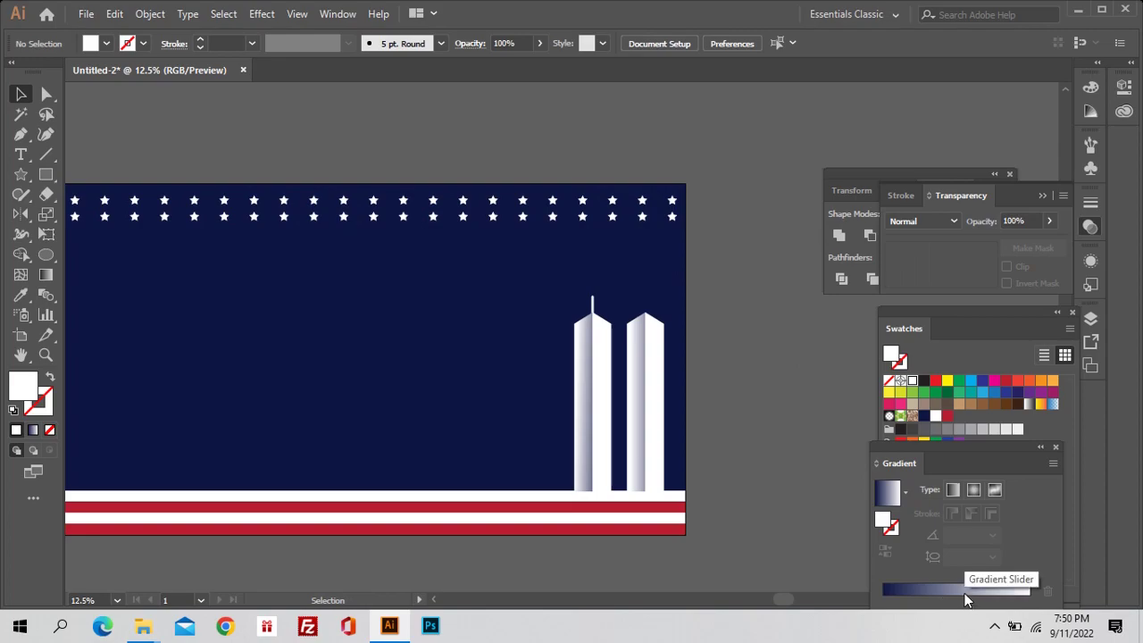
{"action": "left_click", "coordinate": [964, 590]}
Step: Build a navy-white-navy gradient with the white stop in the middle
{"action": "left_click_drag", "start_coordinate": [926, 416], "coordinate": [1005, 547]}
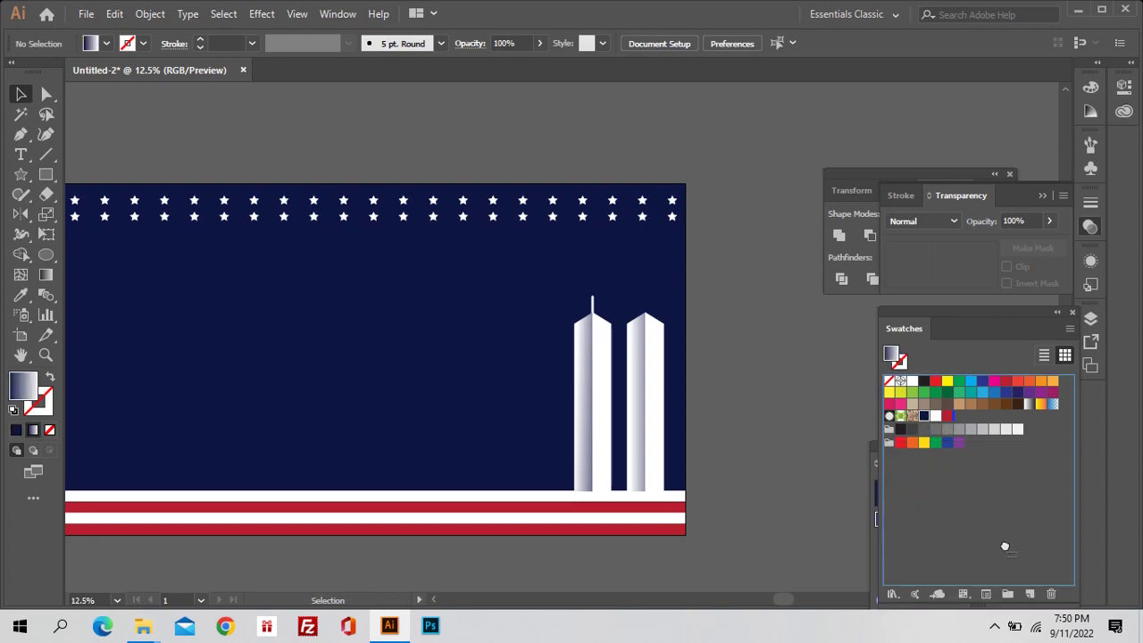
{"action": "left_click_drag", "start_coordinate": [933, 537], "coordinate": [933, 537]}
{"action": "left_click_drag", "start_coordinate": [872, 449], "coordinate": [653, 404]}
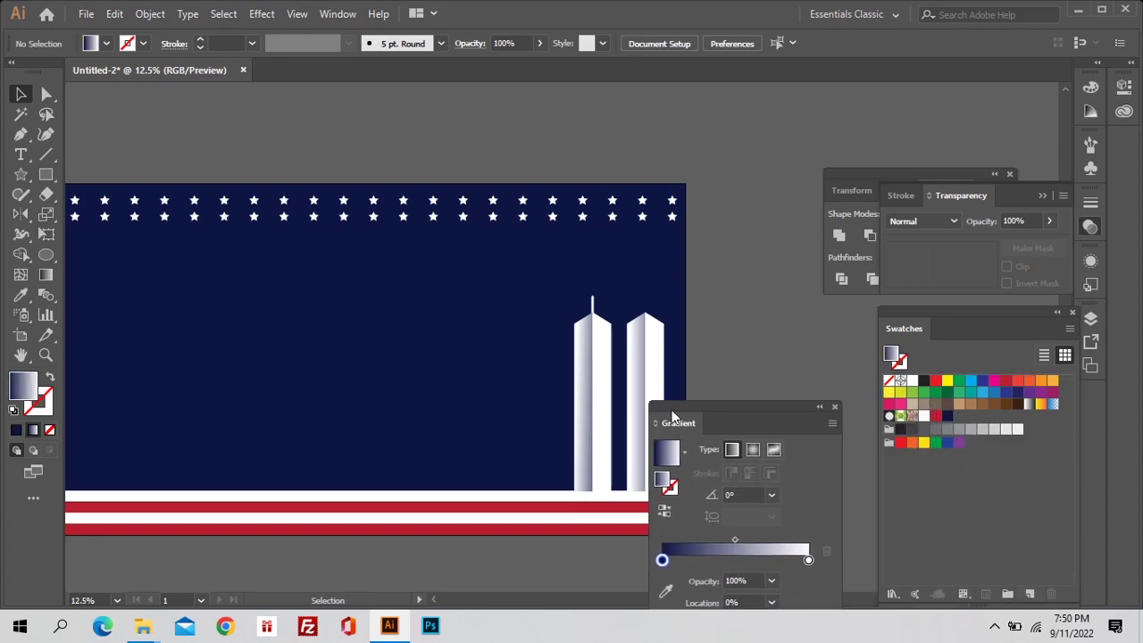
{"action": "left_click_drag", "start_coordinate": [809, 560], "coordinate": [732, 560]}
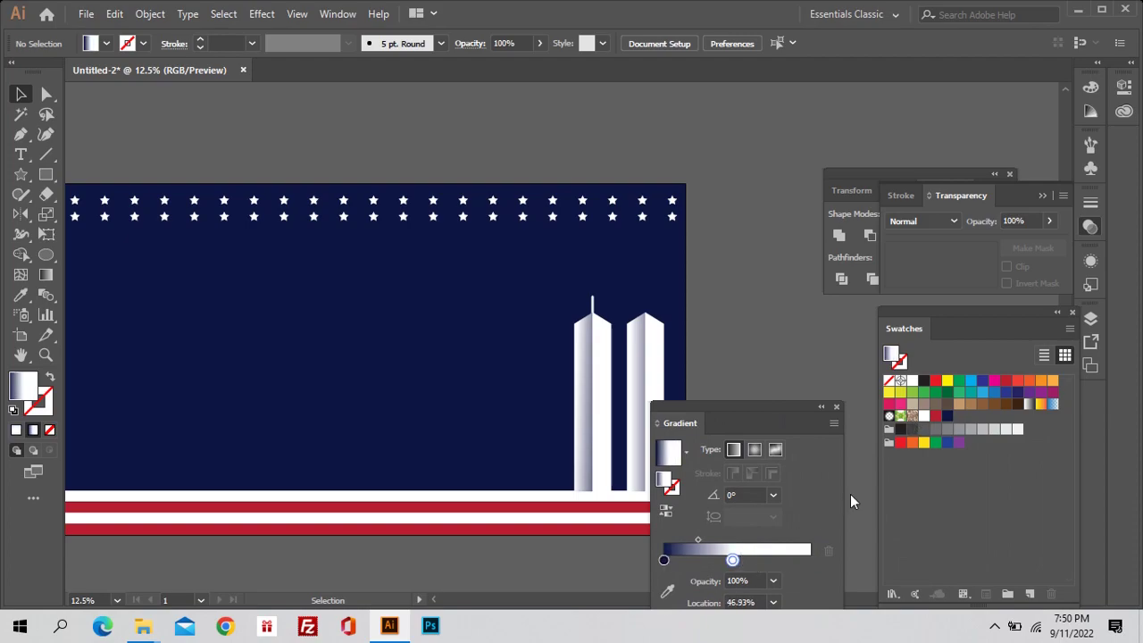
{"action": "mouse_move", "coordinate": [947, 416]}
{"action": "left_mouse_down"}
{"action": "mouse_move", "coordinate": [826, 567]}
{"action": "mouse_move", "coordinate": [809, 563]}
{"action": "left_mouse_up"}
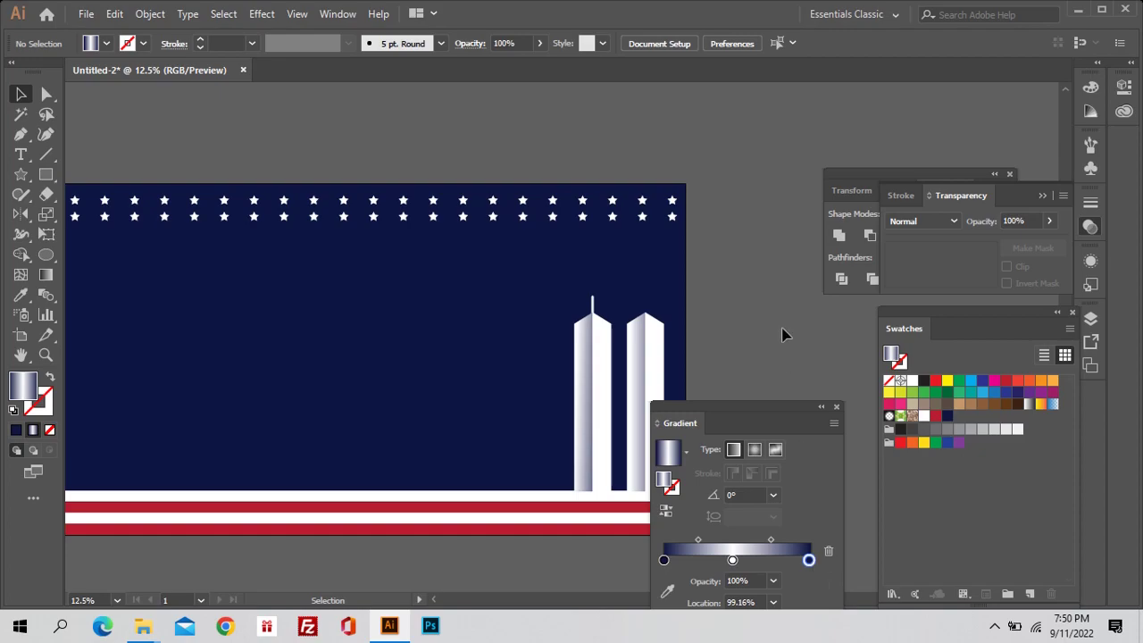
Step: Fill both star rows with the gradient, stretched across them so they fade at the ends
{"action": "left_click", "coordinate": [584, 216]}
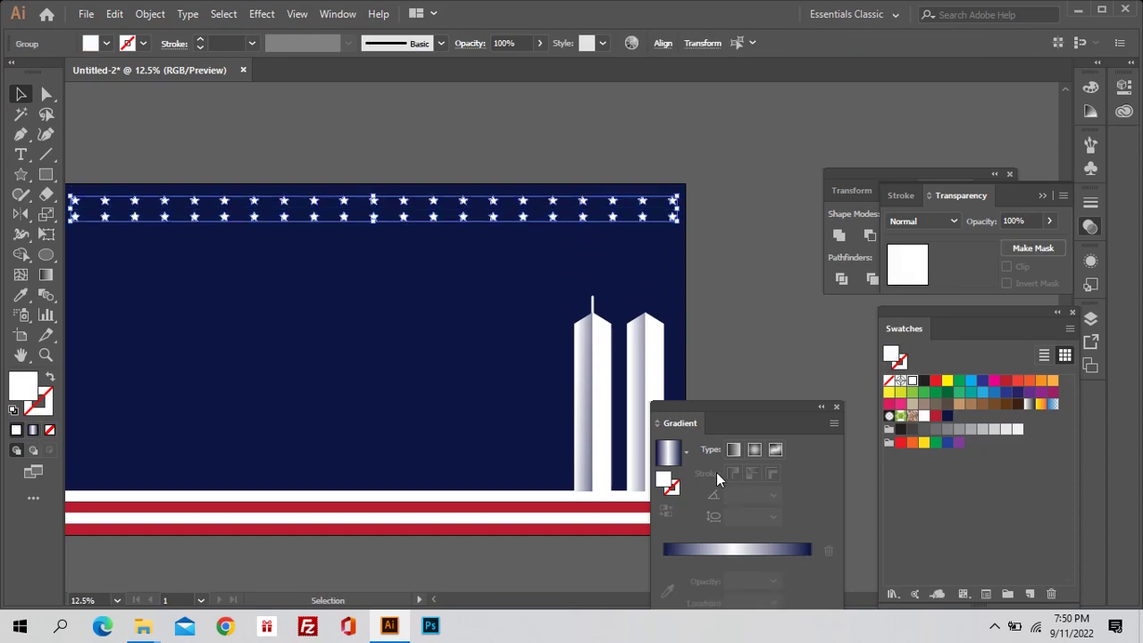
{"action": "left_click", "coordinate": [746, 553]}
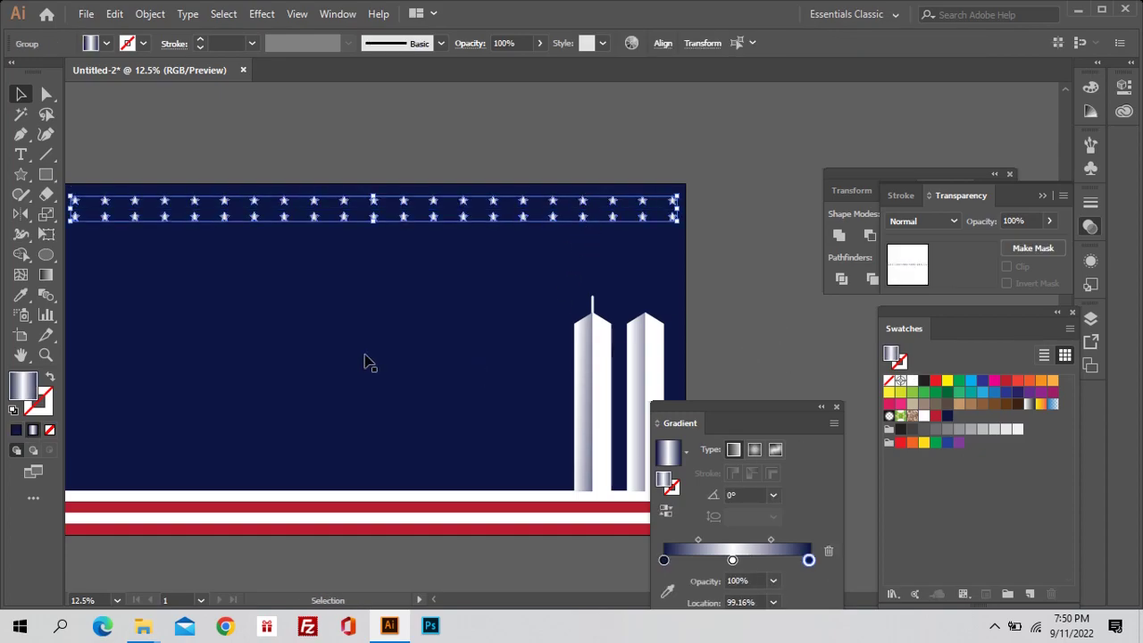
{"action": "left_click_drag", "start_coordinate": [363, 360], "coordinate": [376, 345]}
{"action": "left_click", "coordinate": [46, 274]}
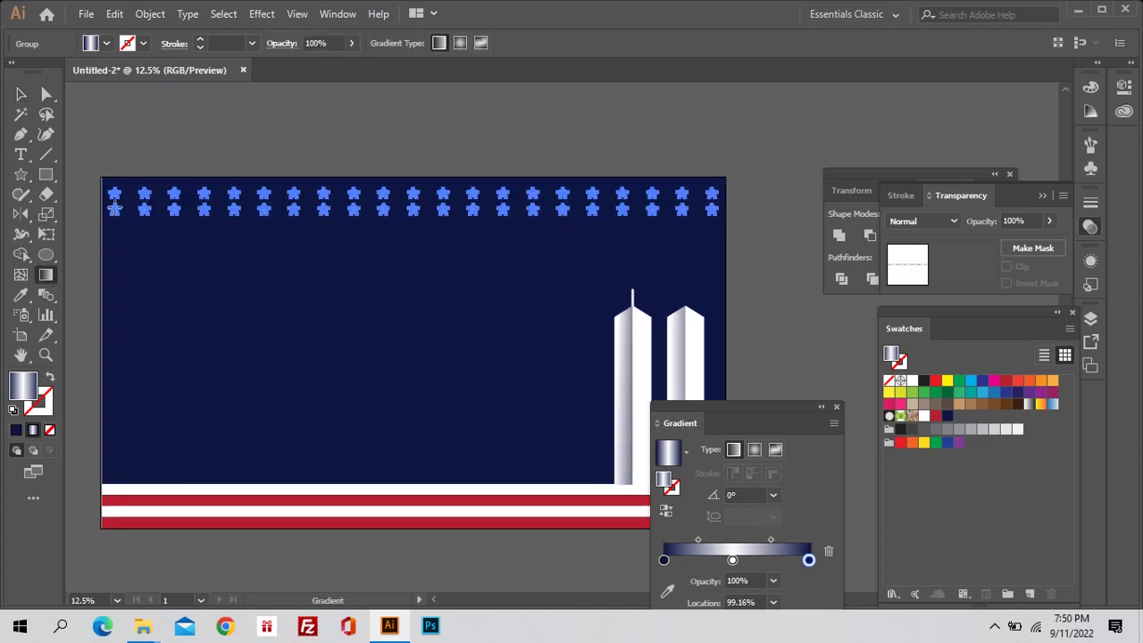
{"action": "left_click_drag", "start_coordinate": [106, 208], "coordinate": [716, 215]}
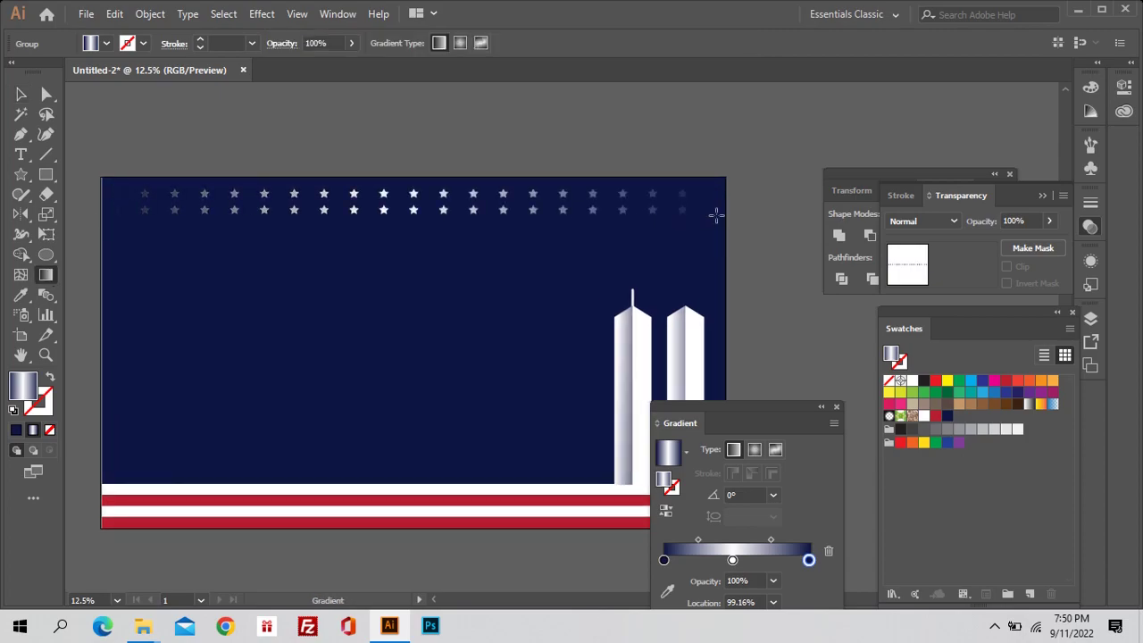
{"action": "key", "text": "ctrl+shift+a"}
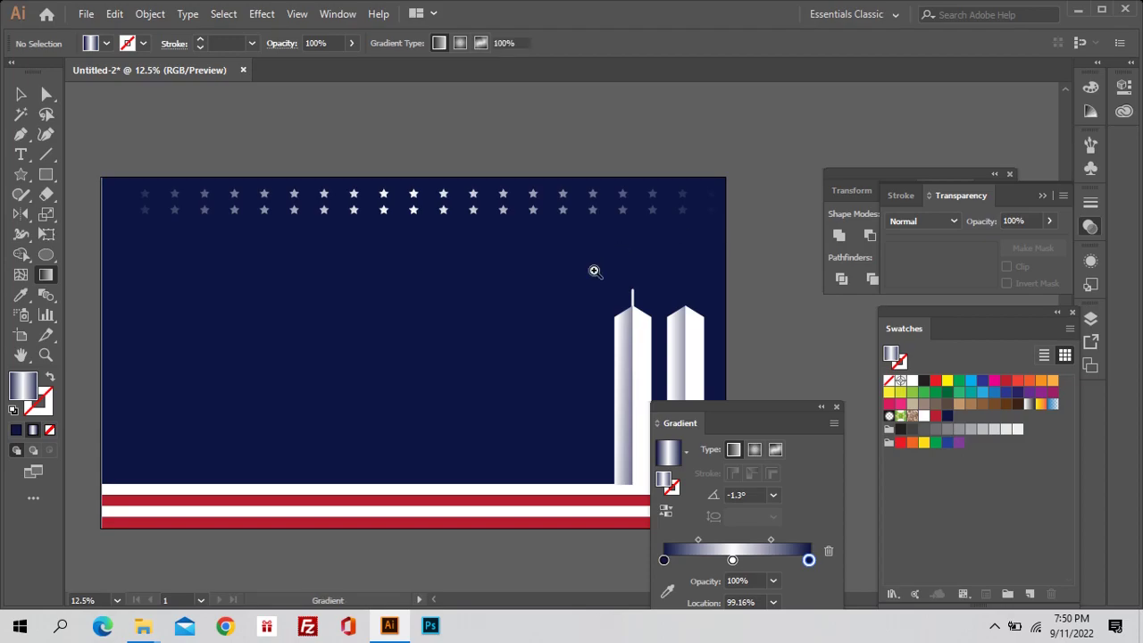
Step: Close the floating Transparency panel and zoom in on the bottom stripes
{"action": "key", "text": "ctrl+minus"}
{"action": "left_click_drag", "start_coordinate": [578, 298], "coordinate": [545, 210]}
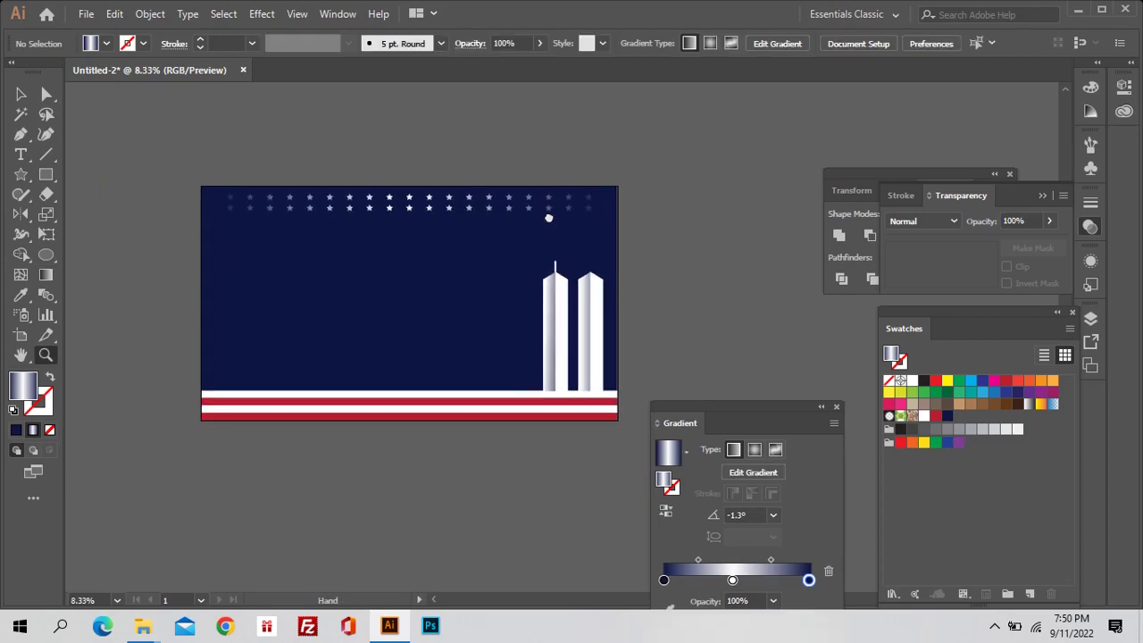
{"action": "key", "text": "ctrl+shift+F10"}
{"action": "left_click", "coordinate": [522, 323]}
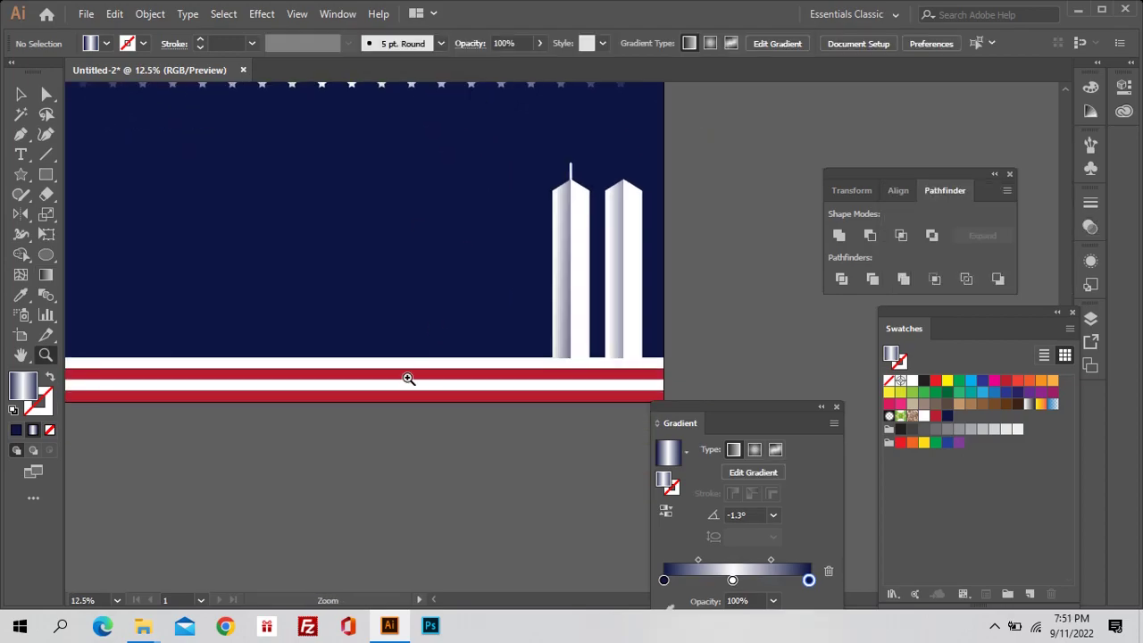
Step: Apply the current gradient to both white stripes
{"action": "key", "text": "a"}
{"action": "left_click", "coordinate": [408, 372]}
{"action": "left_click", "coordinate": [750, 564]}
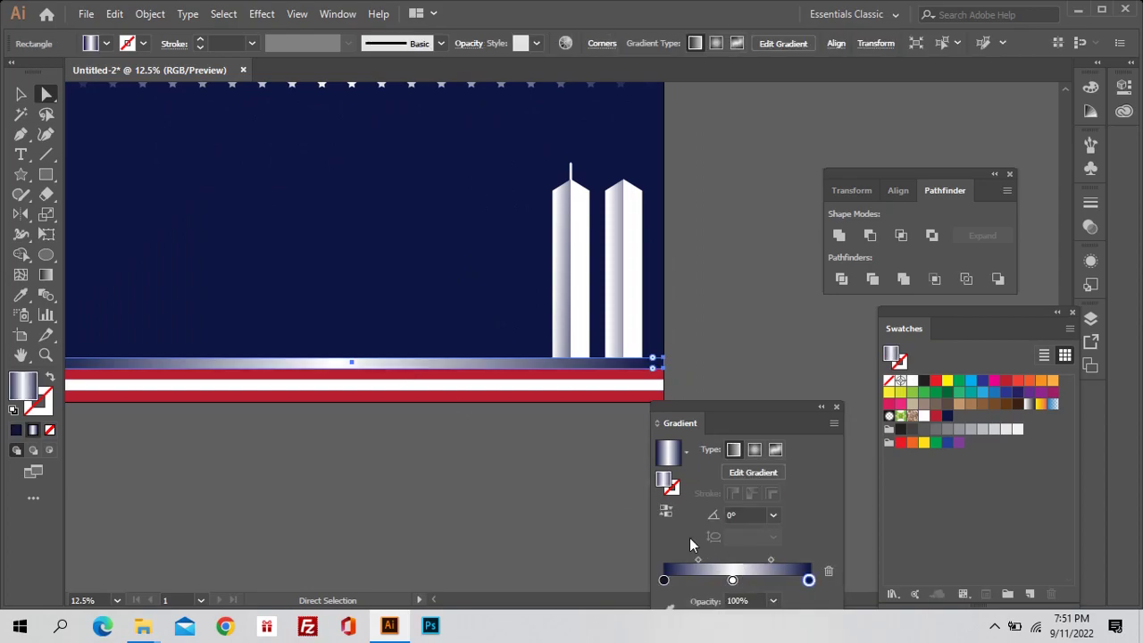
{"action": "left_click_drag", "start_coordinate": [480, 467], "coordinate": [525, 463]}
{"action": "left_click", "coordinate": [483, 382], "text": "shift"}
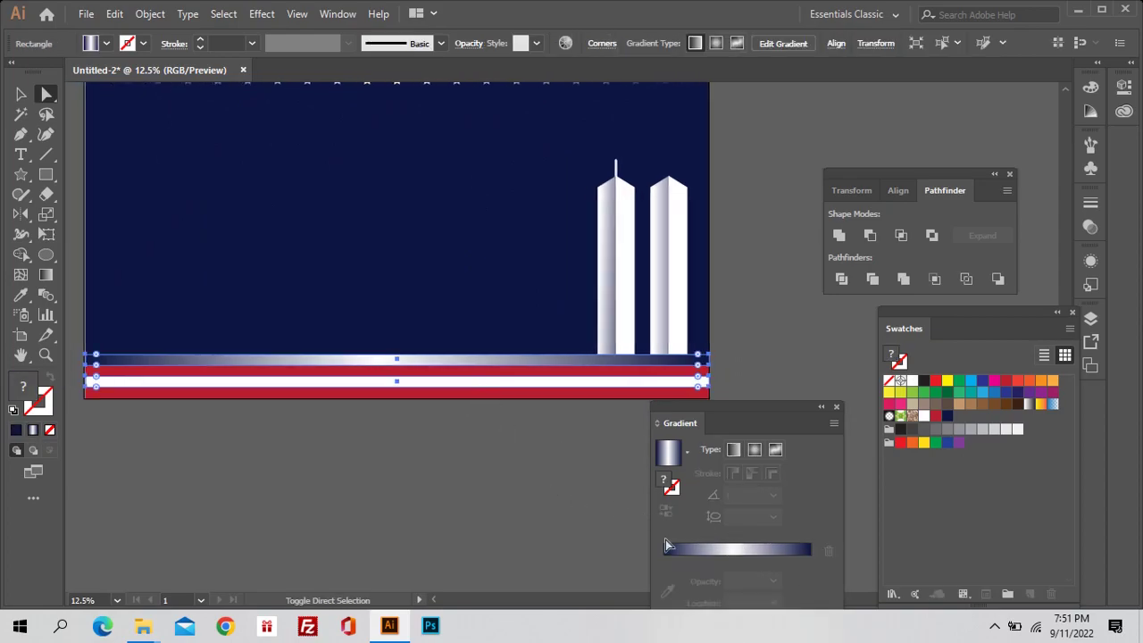
{"action": "left_click", "coordinate": [737, 552]}
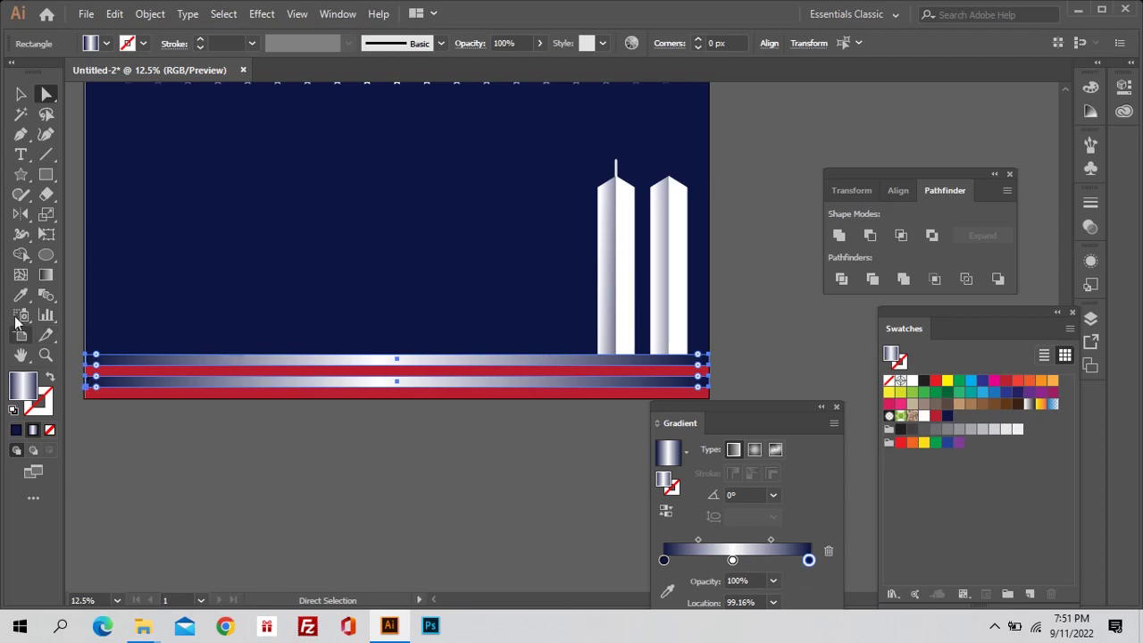
Step: Run the stripes' gradient level from the poster's left edge to the right
{"action": "left_click", "coordinate": [45, 274]}
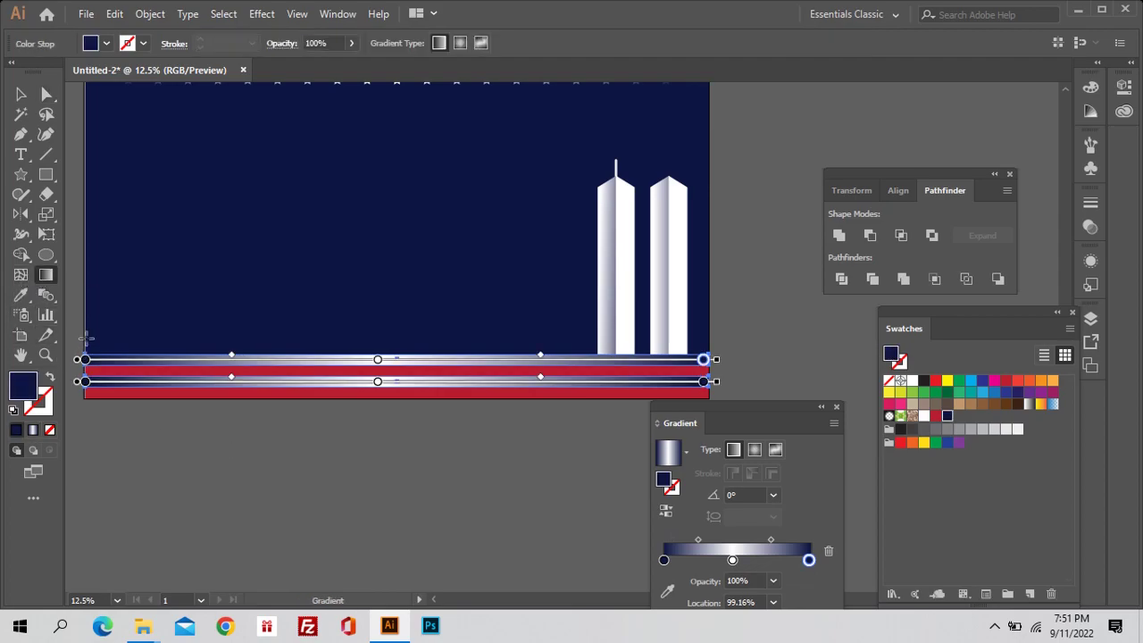
{"action": "left_click_drag", "start_coordinate": [77, 338], "coordinate": [730, 335]}
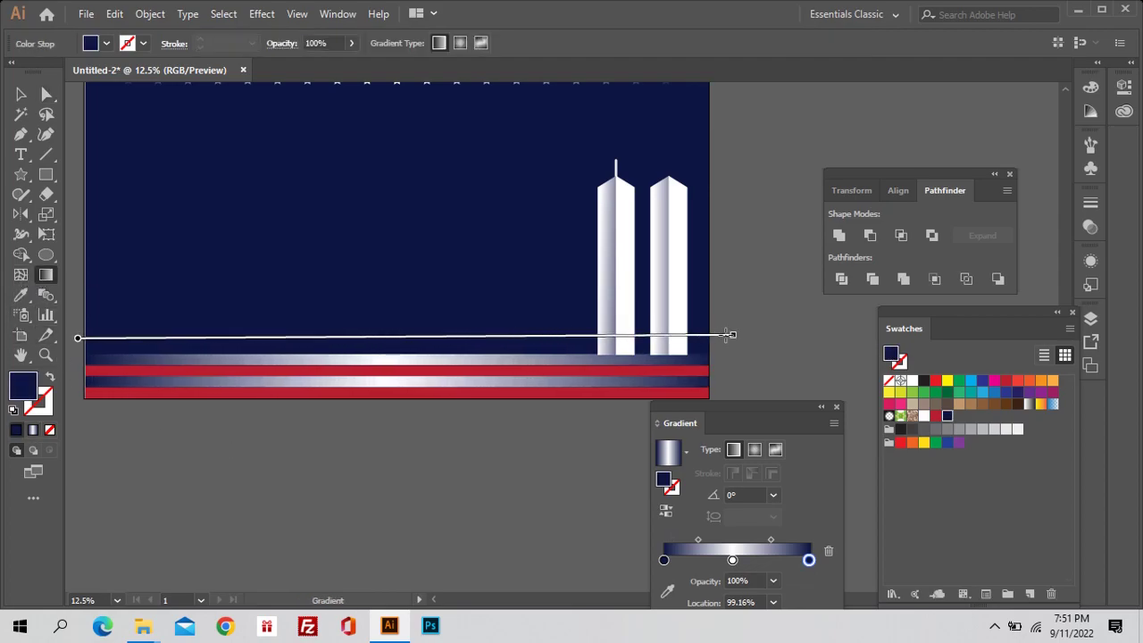
{"action": "left_click_drag", "start_coordinate": [730, 335], "coordinate": [732, 338]}
{"action": "left_click_drag", "start_coordinate": [423, 357], "coordinate": [717, 357]}
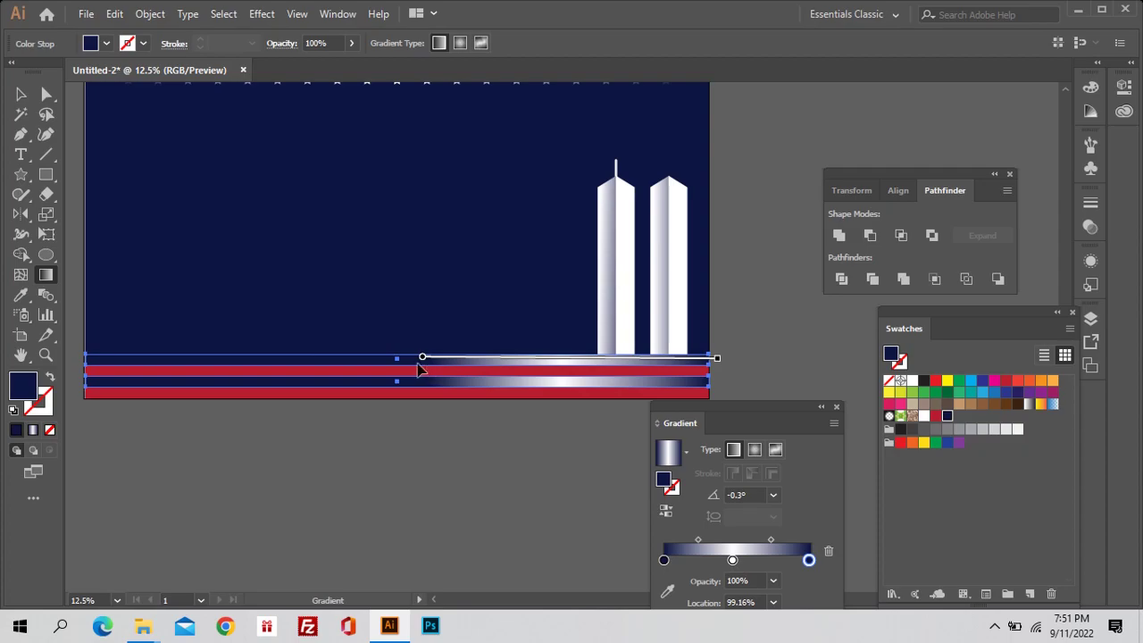
{"action": "key", "text": "ctrl+z"}
Step: Move the white stop further right and drop a dark grey into the gradient
{"action": "key", "text": "a"}
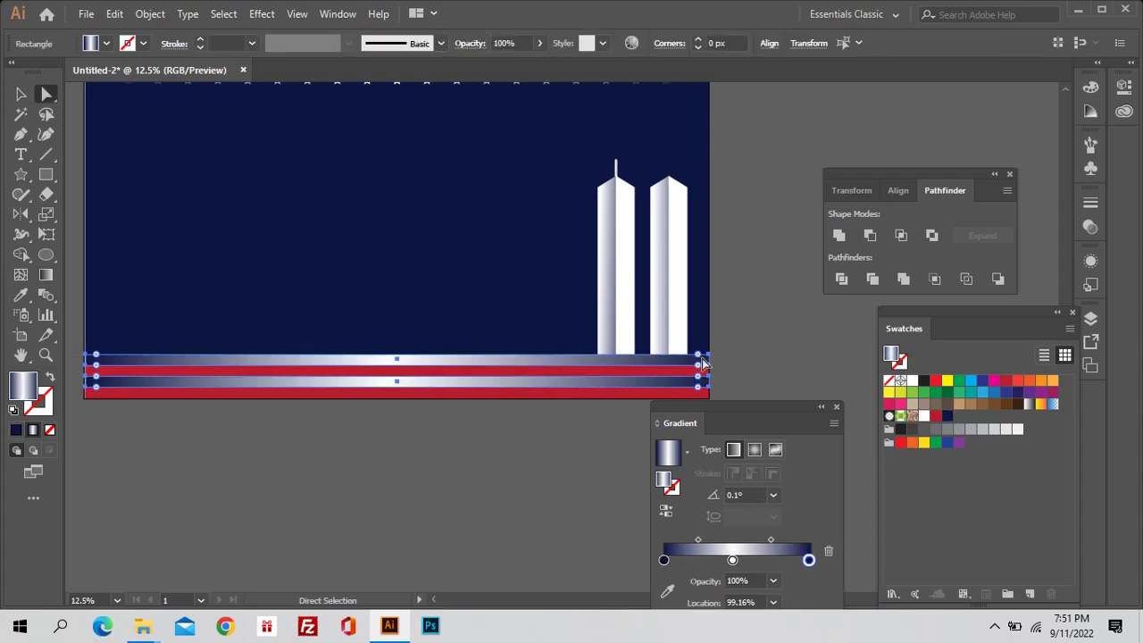
{"action": "left_click_drag", "start_coordinate": [731, 560], "coordinate": [786, 560]}
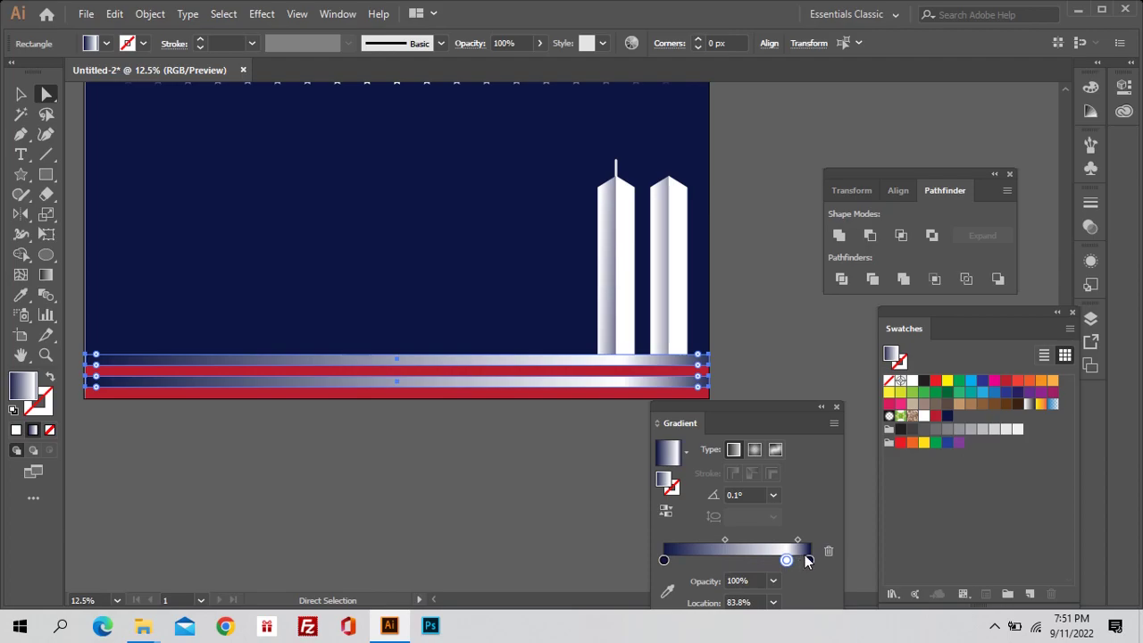
{"action": "left_click", "coordinate": [796, 559]}
{"action": "mouse_move", "coordinate": [795, 560]}
{"action": "left_mouse_down"}
{"action": "mouse_move", "coordinate": [815, 561]}
{"action": "mouse_move", "coordinate": [802, 560]}
{"action": "left_mouse_up"}
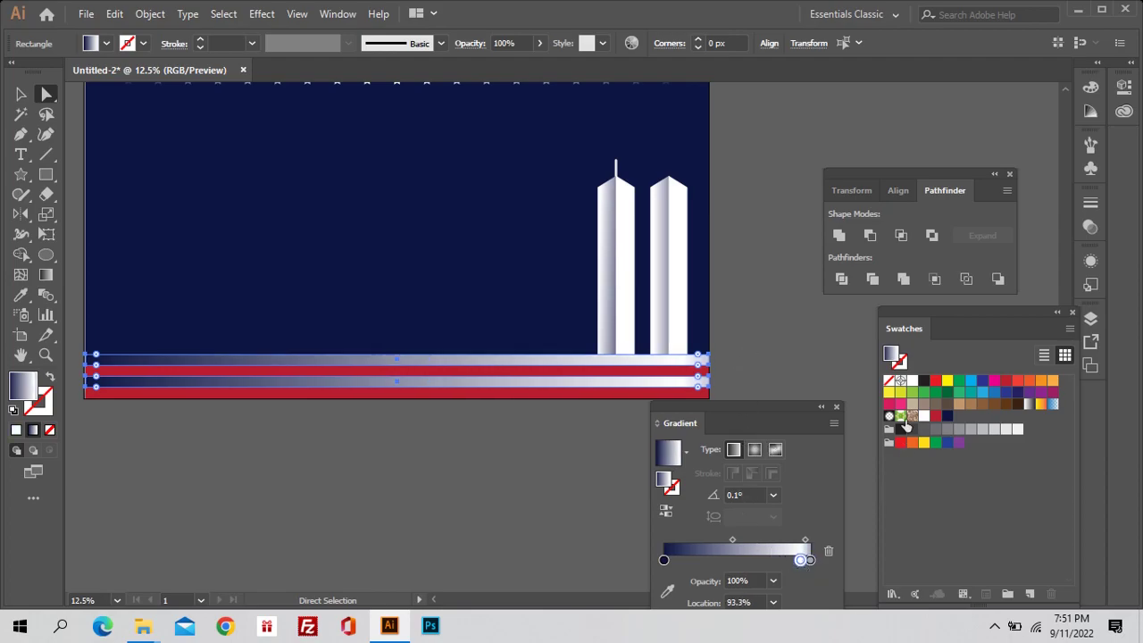
{"action": "left_click_drag", "start_coordinate": [905, 427], "coordinate": [779, 560]}
{"action": "left_click", "coordinate": [771, 341]}
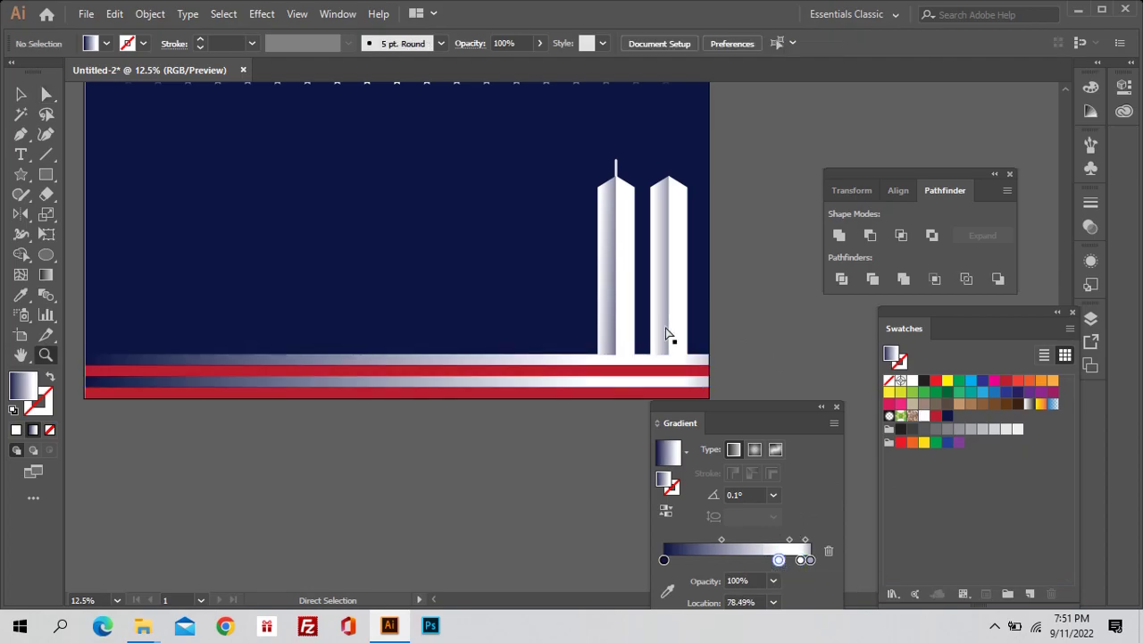
{"action": "key", "text": "ctrl+minus"}
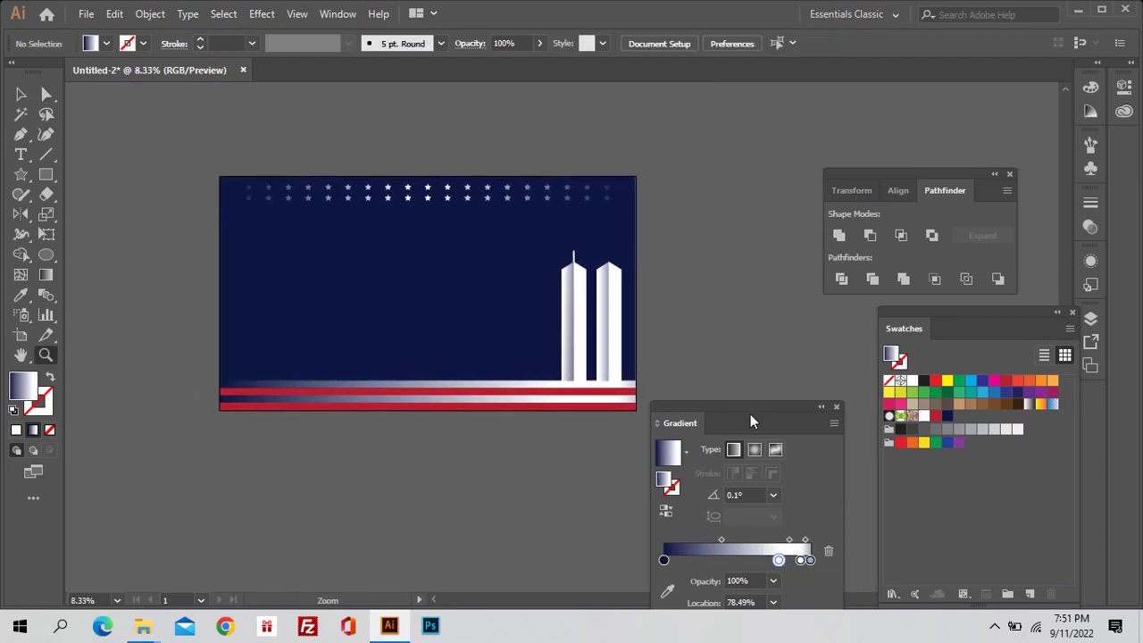
Step: Drop red into the gradient slider and add a stop near its right end
{"action": "left_click_drag", "start_coordinate": [657, 406], "coordinate": [692, 433]}
{"action": "key", "text": "ctrl+plus"}
{"action": "key", "text": "a"}
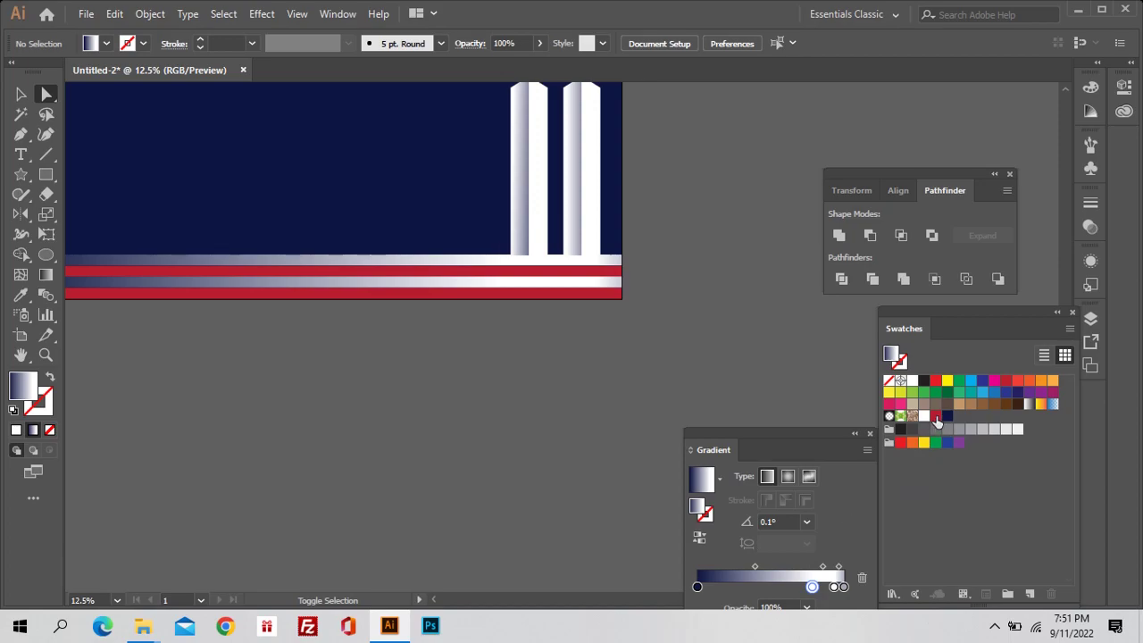
{"action": "mouse_move", "coordinate": [936, 416]}
{"action": "left_mouse_down"}
{"action": "mouse_move", "coordinate": [742, 586]}
{"action": "mouse_move", "coordinate": [810, 586]}
{"action": "mouse_move", "coordinate": [776, 587]}
{"action": "left_mouse_up"}
{"action": "left_click", "coordinate": [812, 587]}
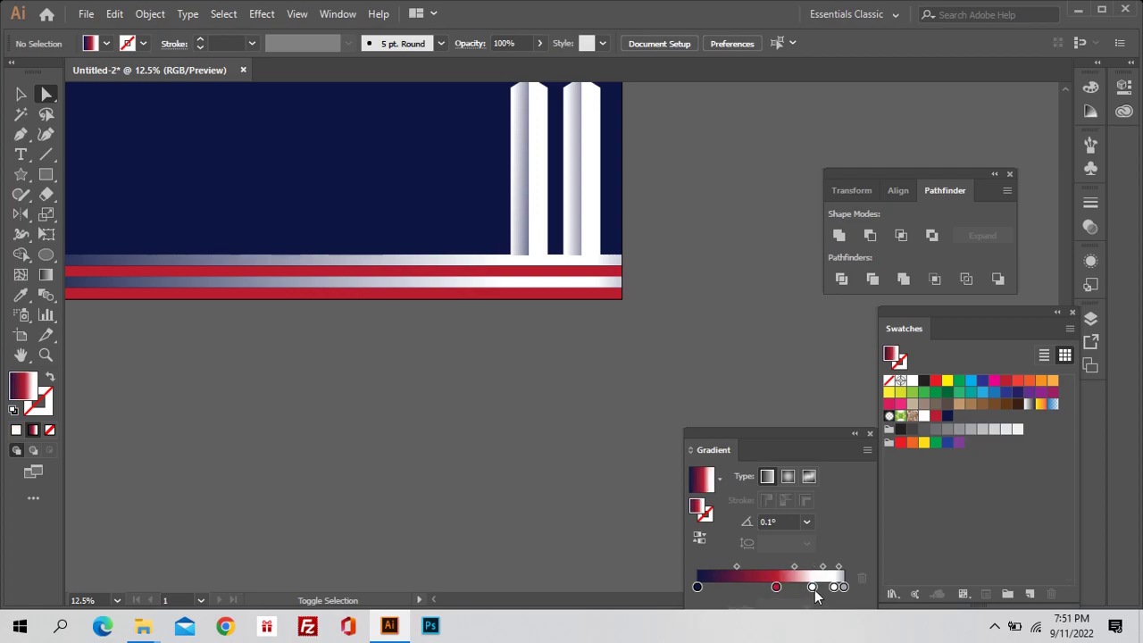
Step: Remove the extra white stops, make the right end navy, and add a second red stop
{"action": "left_click_drag", "start_coordinate": [818, 434], "coordinate": [792, 388]}
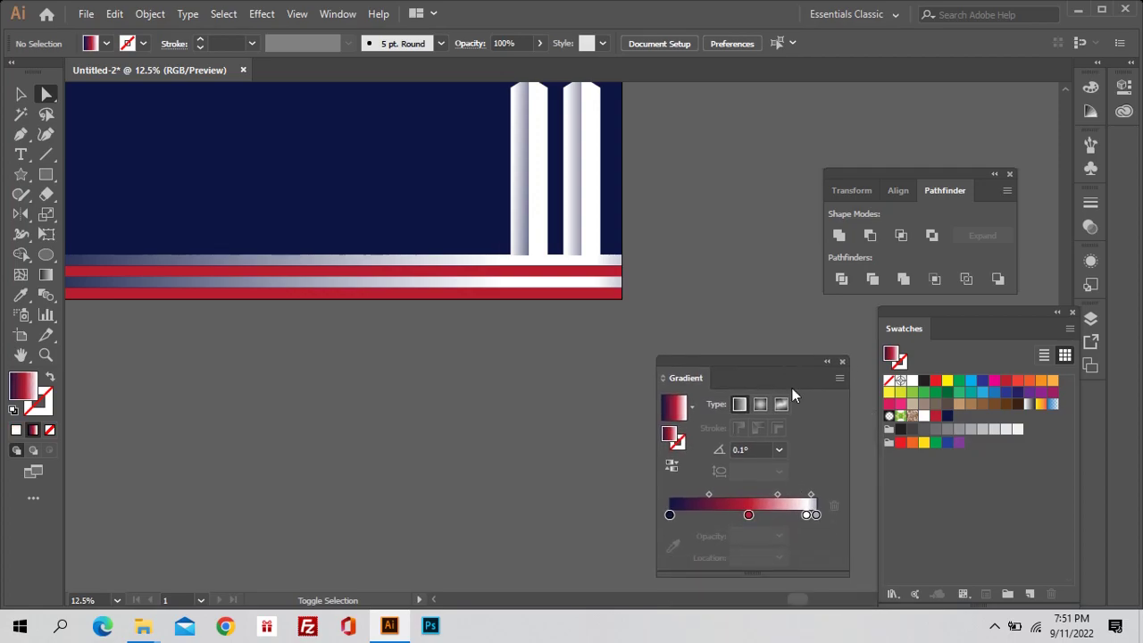
{"action": "left_click", "coordinate": [810, 515]}
{"action": "left_click", "coordinate": [834, 506]}
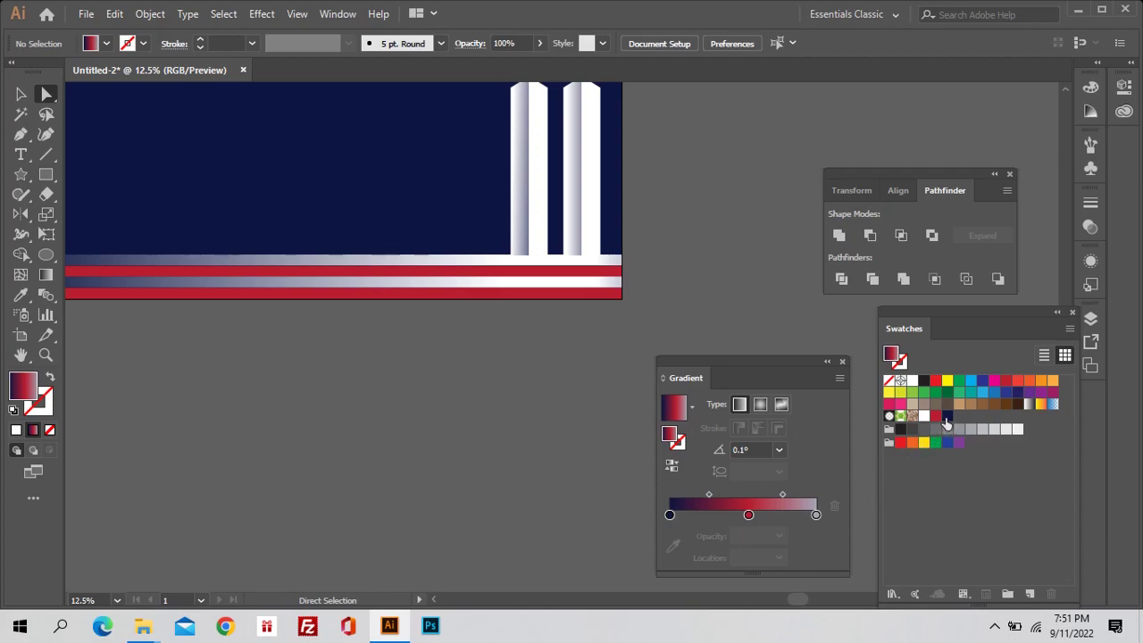
{"action": "mouse_move", "coordinate": [947, 416]}
{"action": "left_mouse_down"}
{"action": "mouse_move", "coordinate": [816, 515]}
{"action": "mouse_move", "coordinate": [718, 515]}
{"action": "left_mouse_up"}
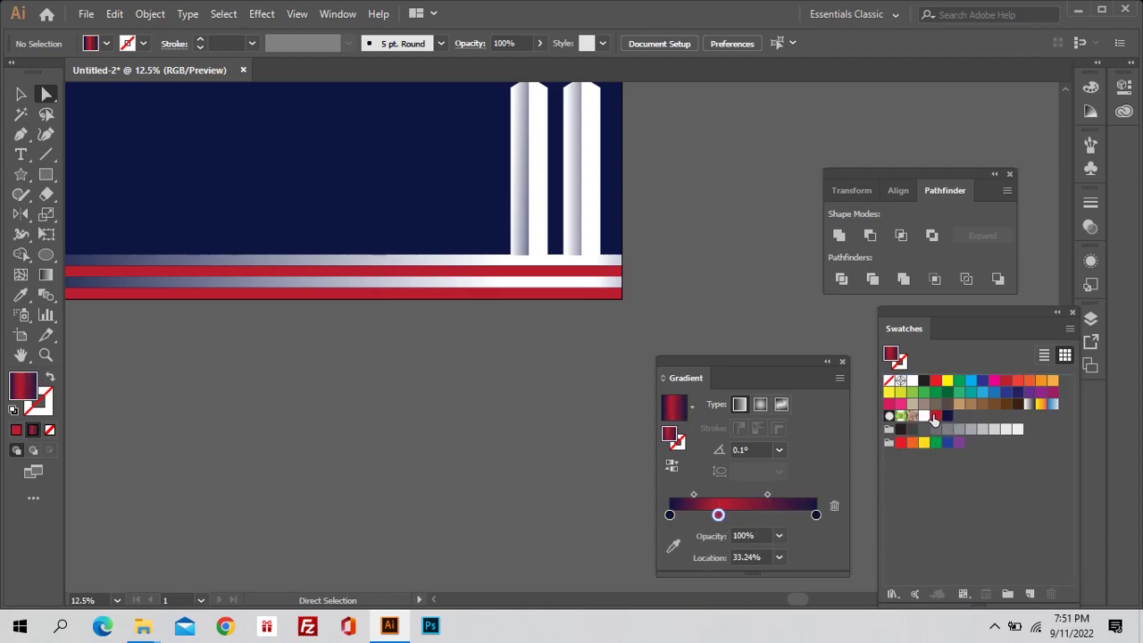
{"action": "left_click_drag", "start_coordinate": [933, 413], "coordinate": [775, 515]}
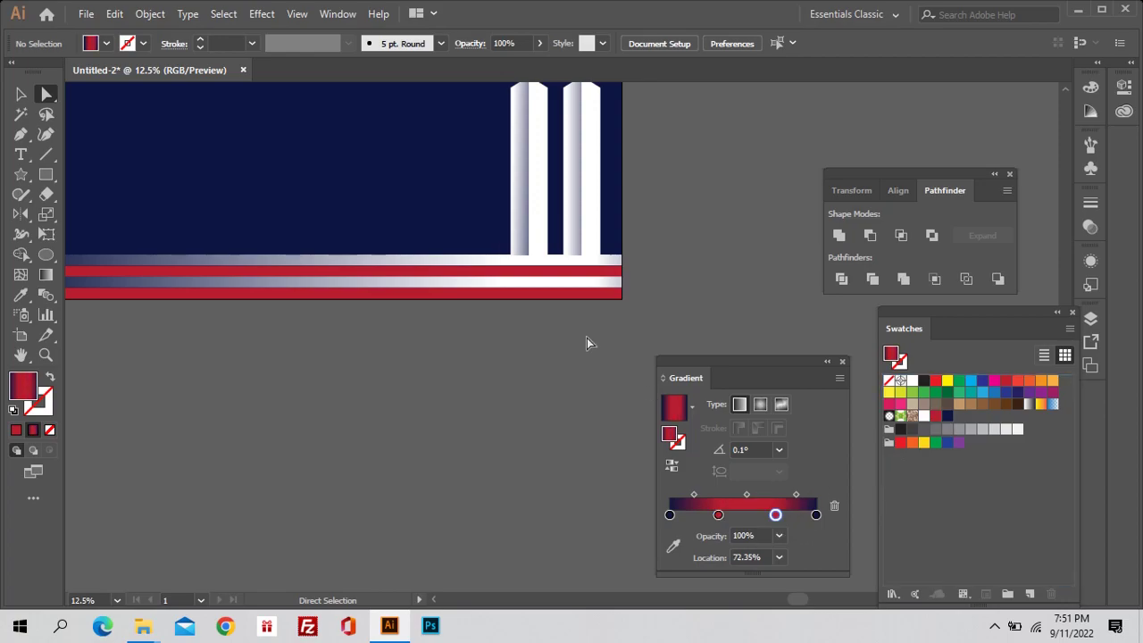
Step: Select both red stripes and apply the navy-red-navy gradient
{"action": "left_click", "coordinate": [576, 296]}
{"action": "left_click", "coordinate": [581, 283]}
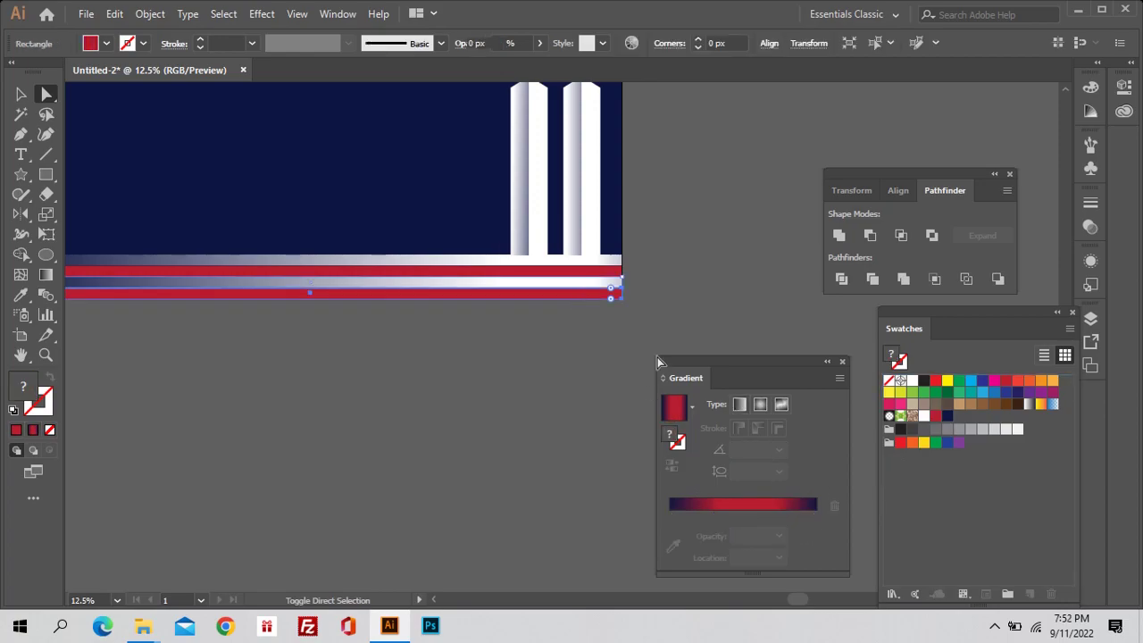
{"action": "left_click", "coordinate": [735, 502]}
{"action": "key", "text": "ctrl+z"}
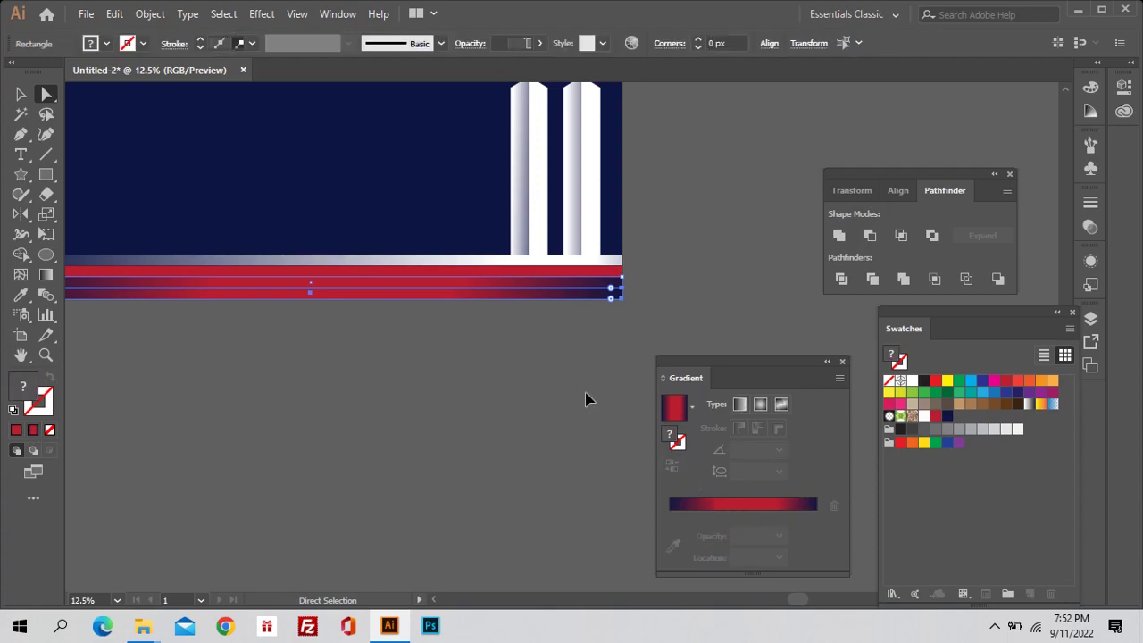
{"action": "key", "text": "ctrl+z"}
{"action": "key", "text": "ctrl+z"}
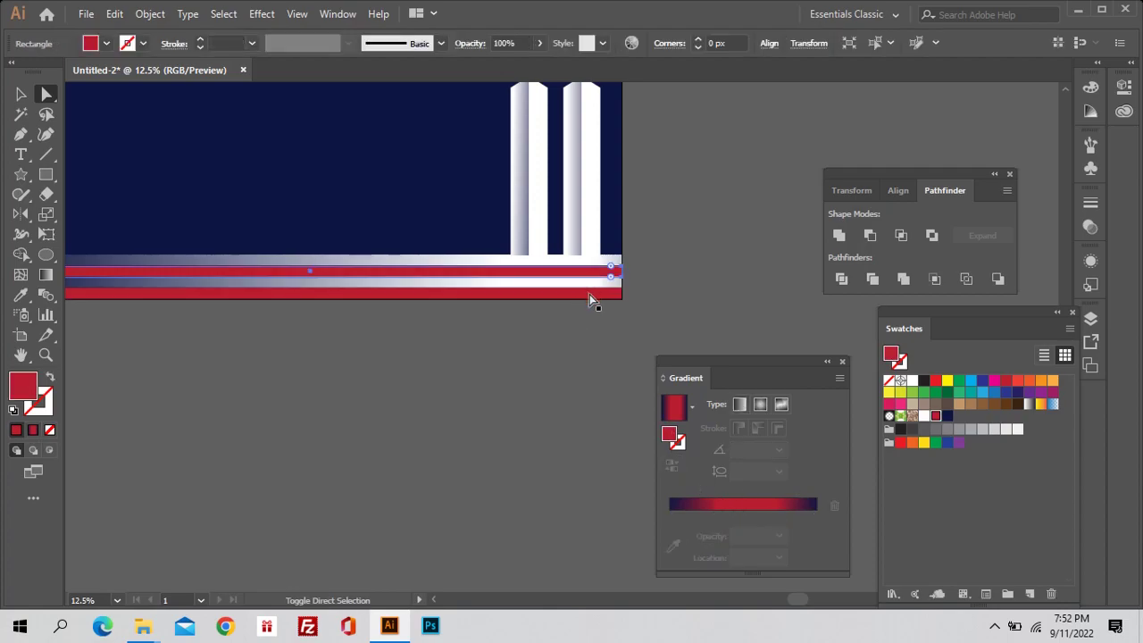
{"action": "left_click", "coordinate": [590, 294], "text": "shift"}
{"action": "left_click", "coordinate": [748, 502]}
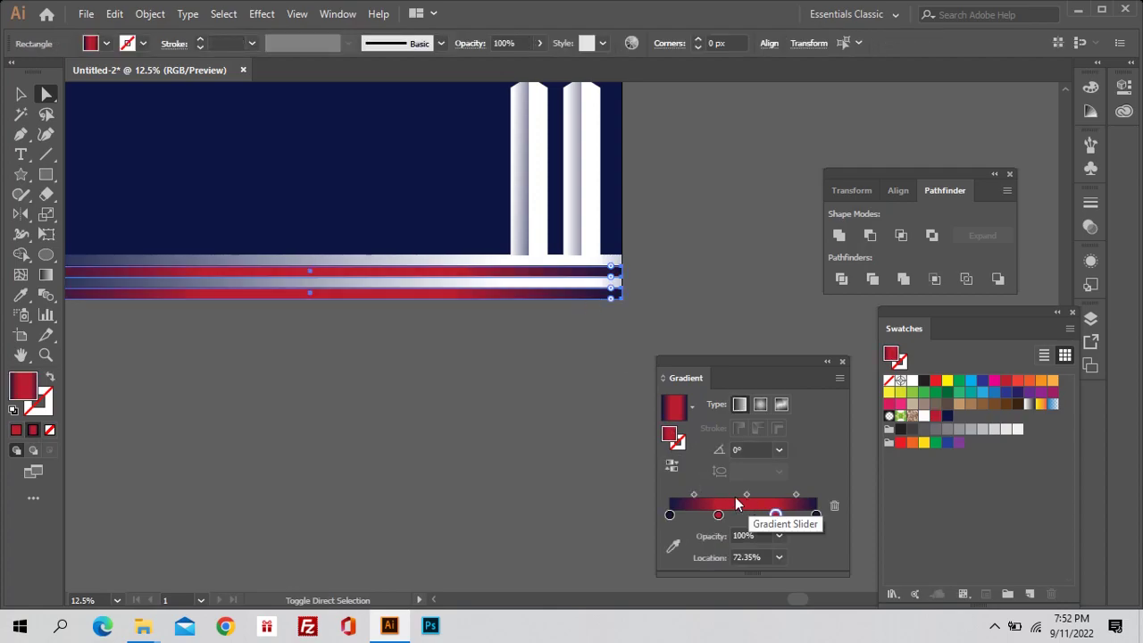
Step: Redraw the red gradient from the poster's left edge so the stripes fade in from navy
{"action": "key", "text": "z"}
{"action": "left_click", "coordinate": [421, 388], "text": "alt"}
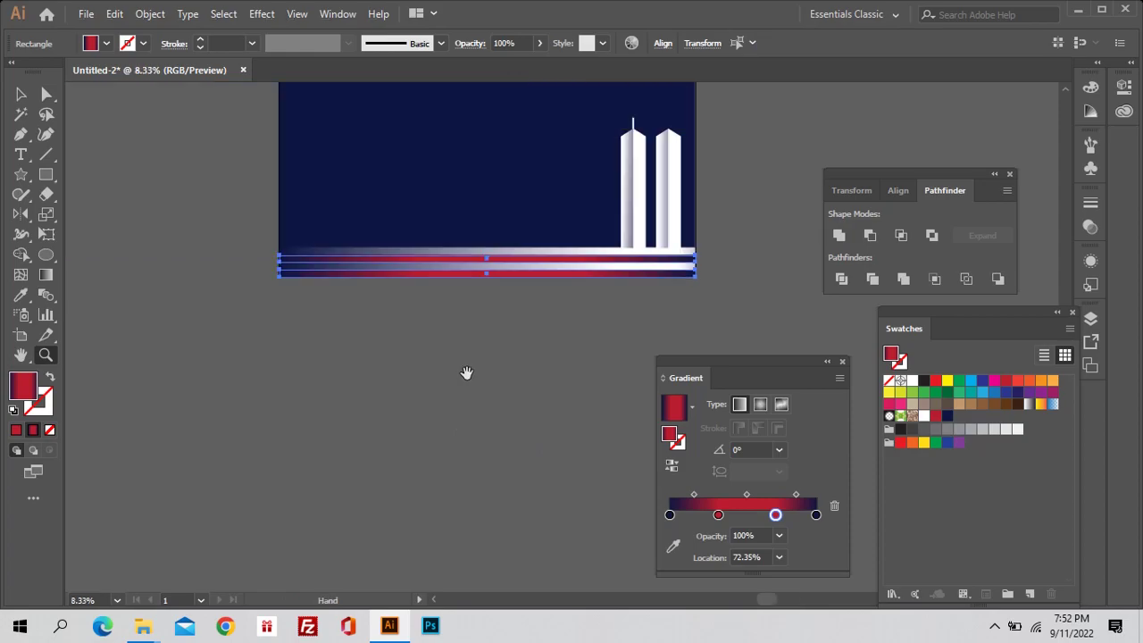
{"action": "left_click", "coordinate": [45, 274]}
{"action": "left_click_drag", "start_coordinate": [206, 263], "coordinate": [701, 273]}
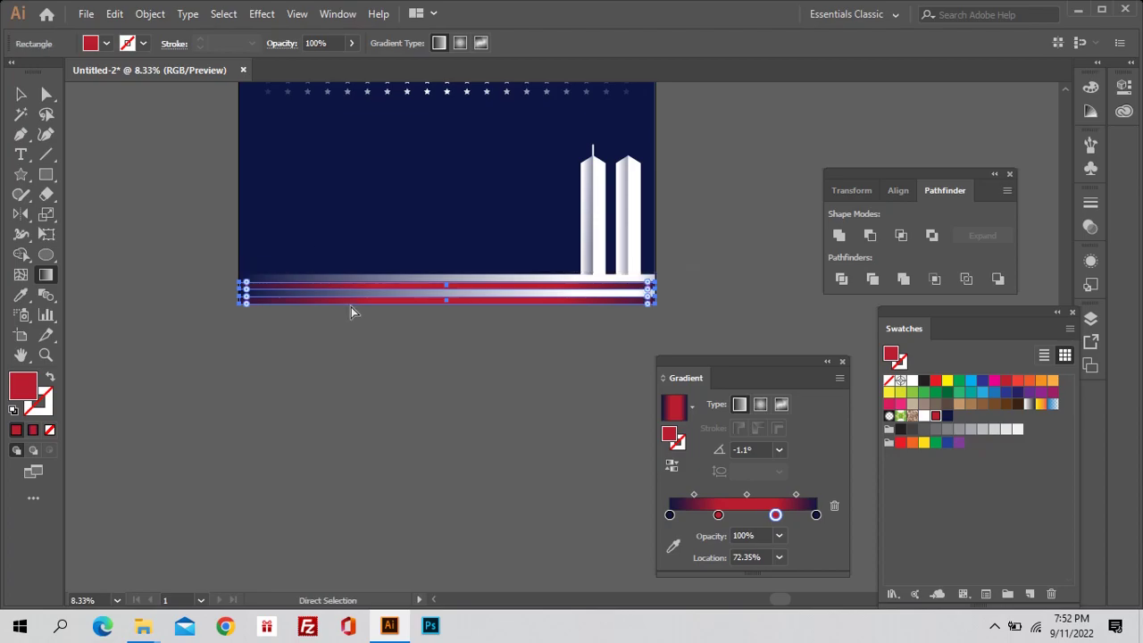
Step: Deselect the stripes and center the view on the towers and stripes
{"action": "left_click", "coordinate": [420, 401]}
{"action": "left_click_drag", "start_coordinate": [765, 359], "coordinate": [792, 414]}
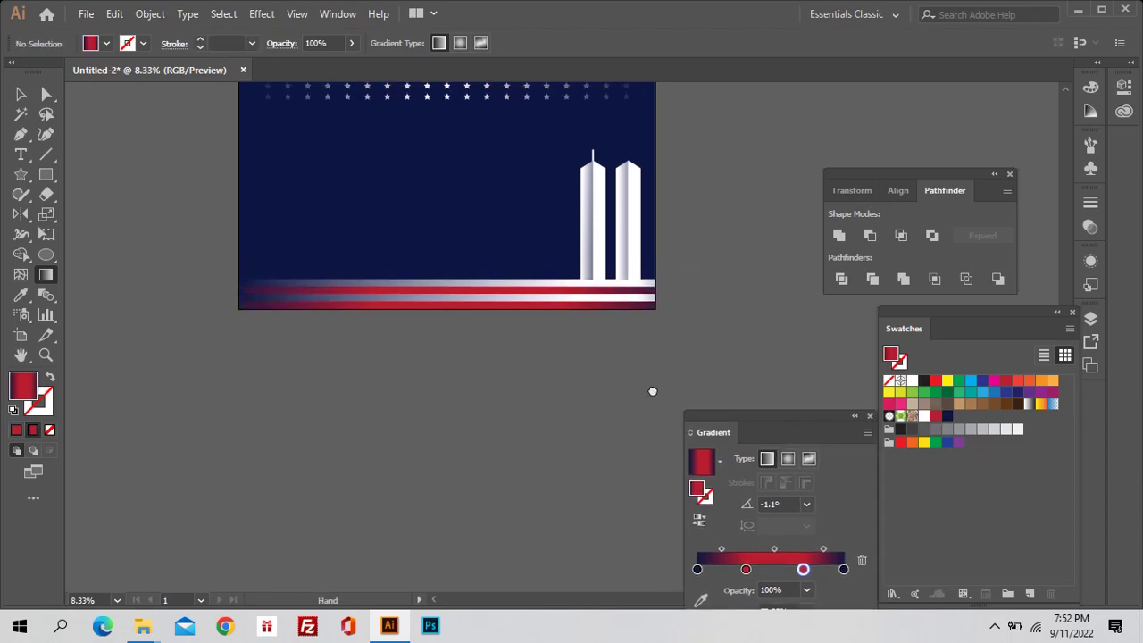
{"action": "key", "text": "z"}
{"action": "left_click", "coordinate": [595, 387]}
{"action": "left_click_drag", "start_coordinate": [602, 352], "coordinate": [719, 390]}
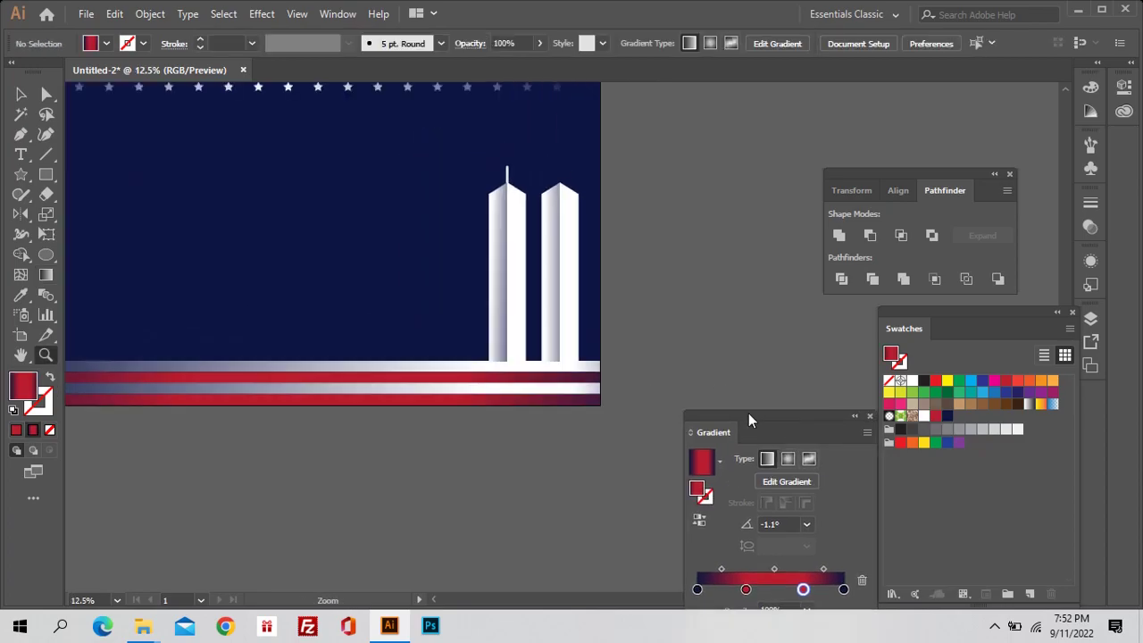